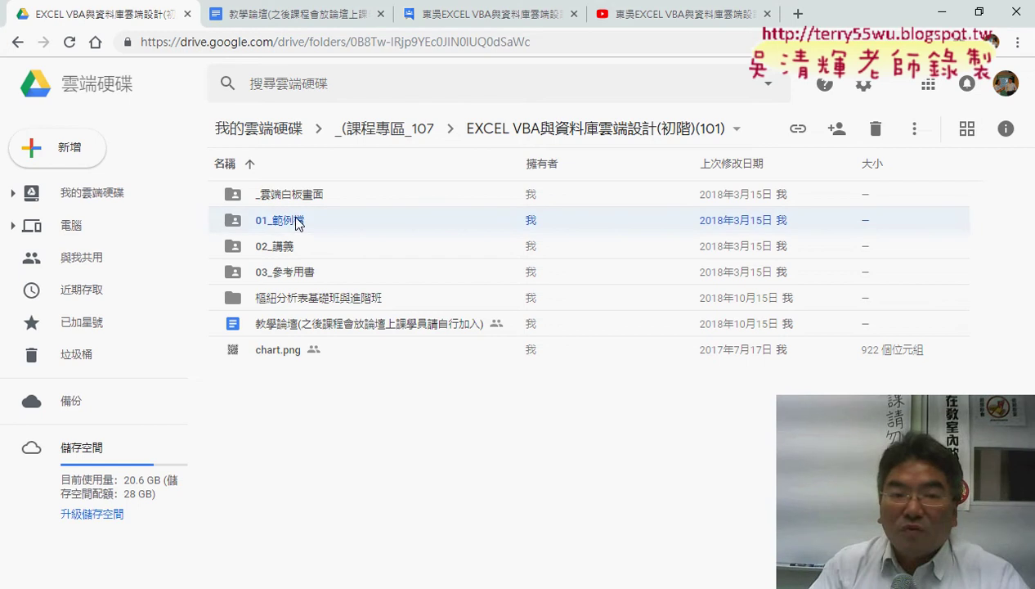
- Browse the 01_範例檔 and 02_講義 folders, then open the _雲端白板畫面 folder from the course folder
click(286, 196)
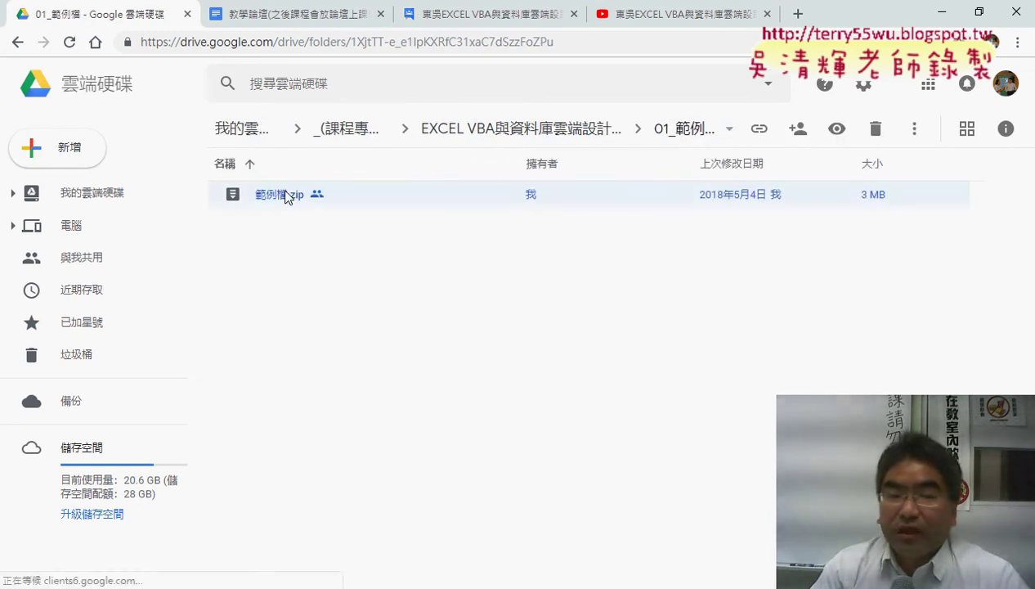
double_click(296, 252)
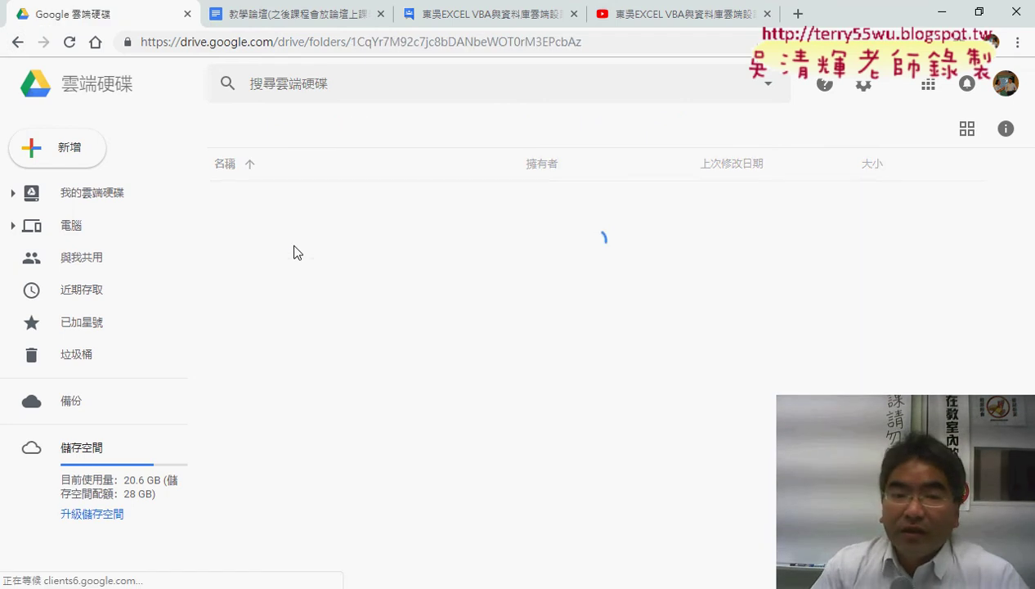
click(305, 225)
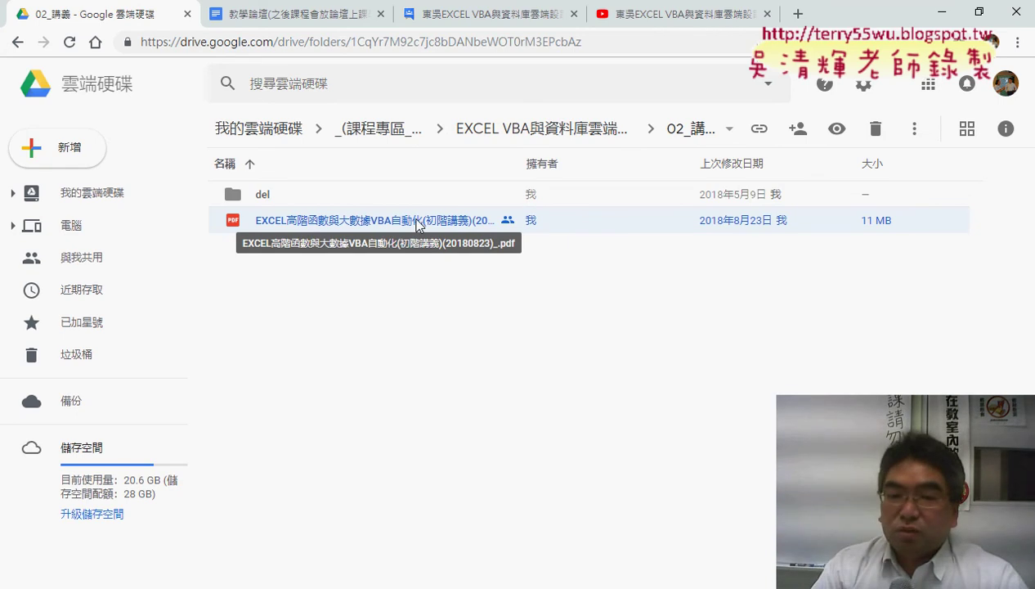
click(17, 42)
double_click(309, 196)
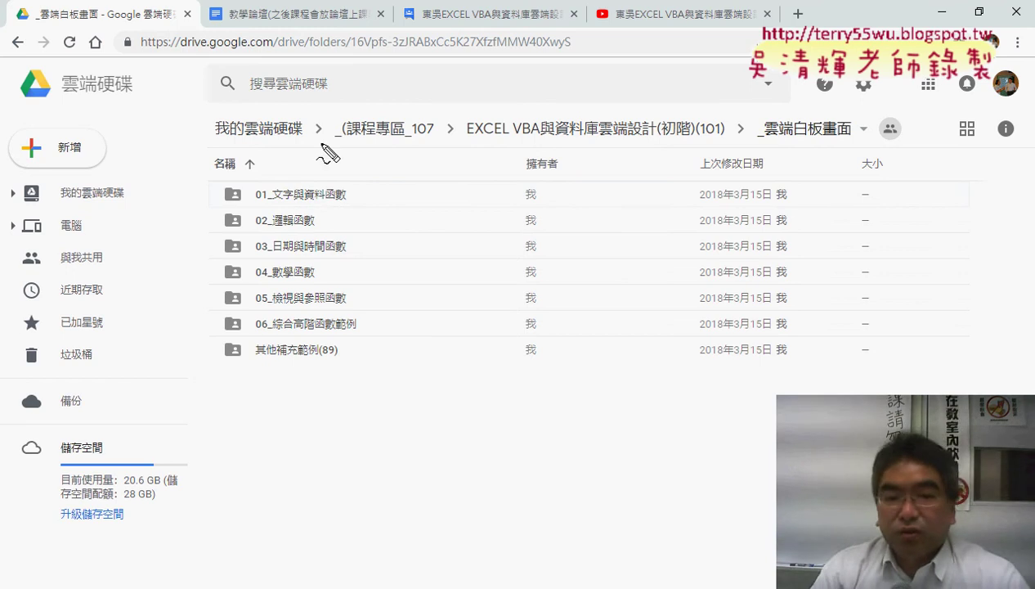
mouse_move(327, 307)
mouse_down()
mouse_move(216, 241)
mouse_move(331, 165)
mouse_move(377, 278)
mouse_move(358, 307)
mouse_move(336, 315)
mouse_up()
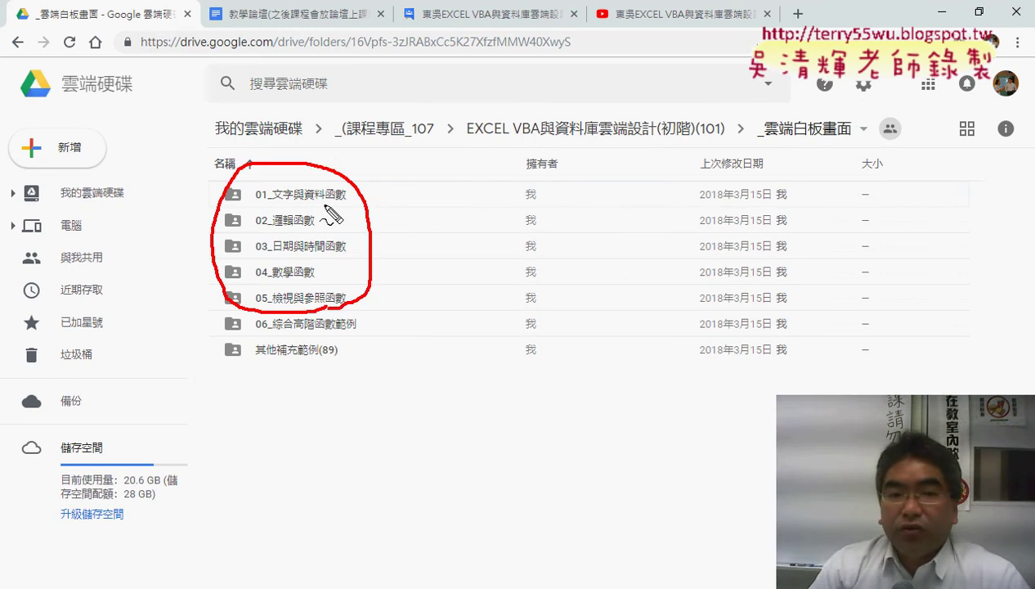
drag(331, 214, 334, 202)
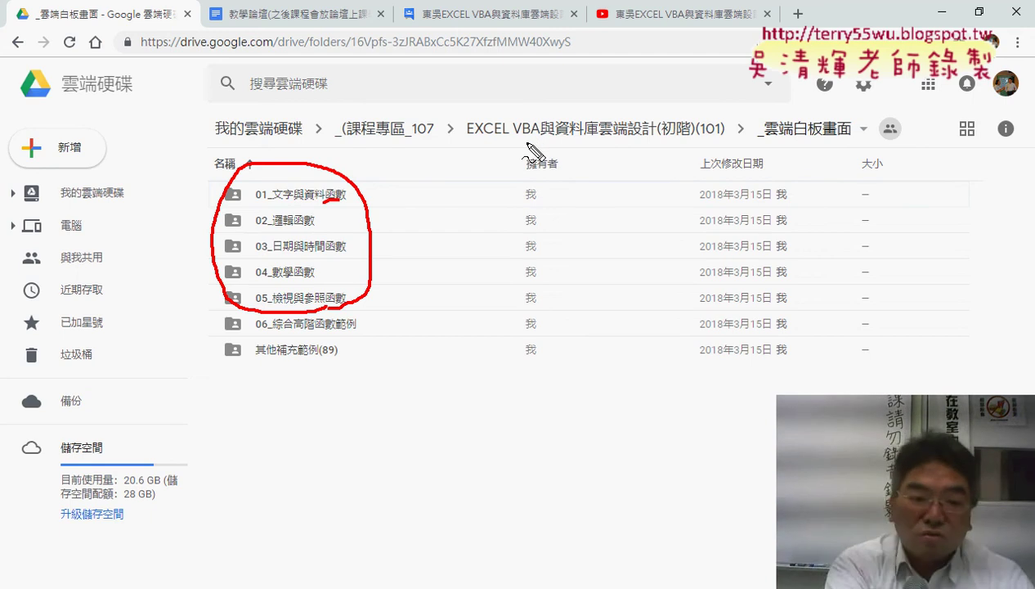
key(Escape)
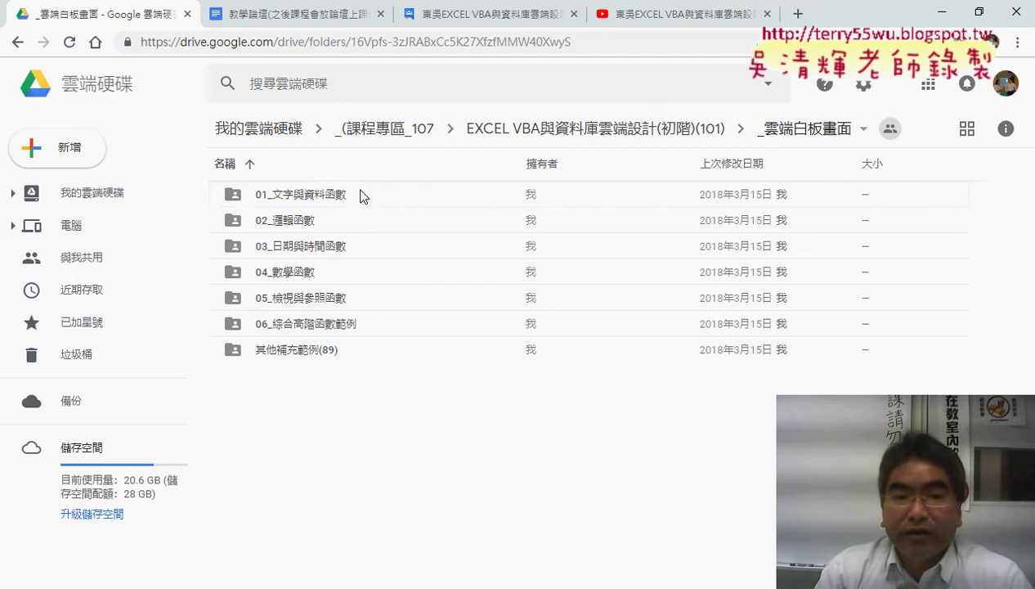
- Open 01_文字與資料函數, toggle thumbnail and list views, then open 01_文字與資料函數程式碼.docx
double_click(360, 194)
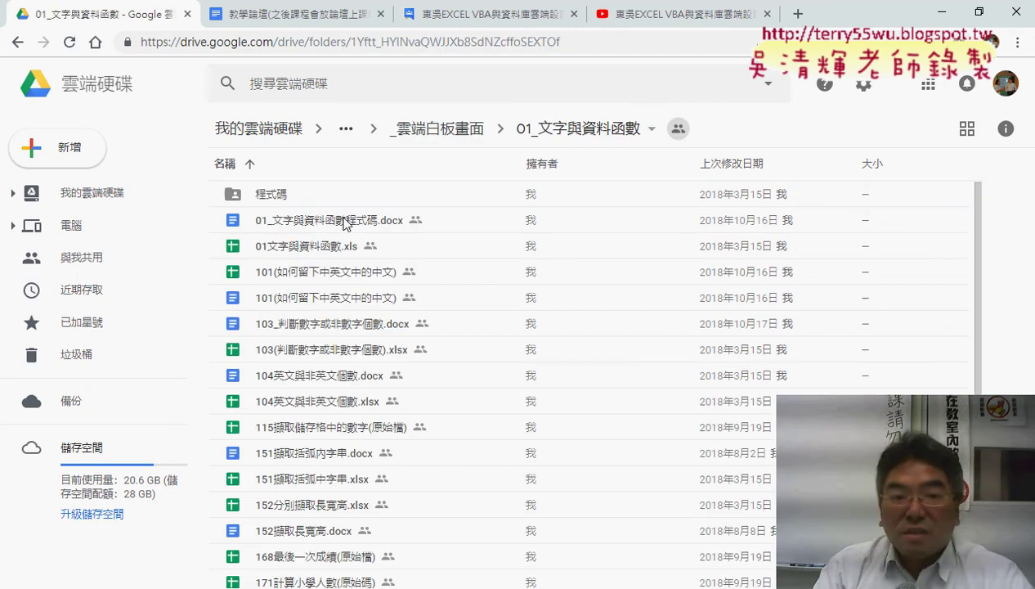
click(322, 222)
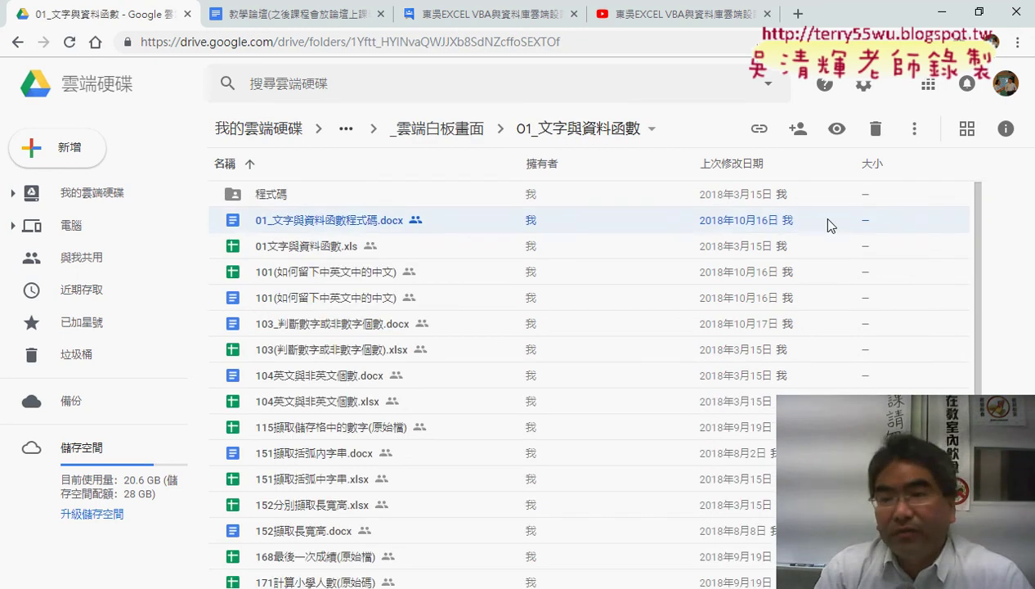
click(968, 133)
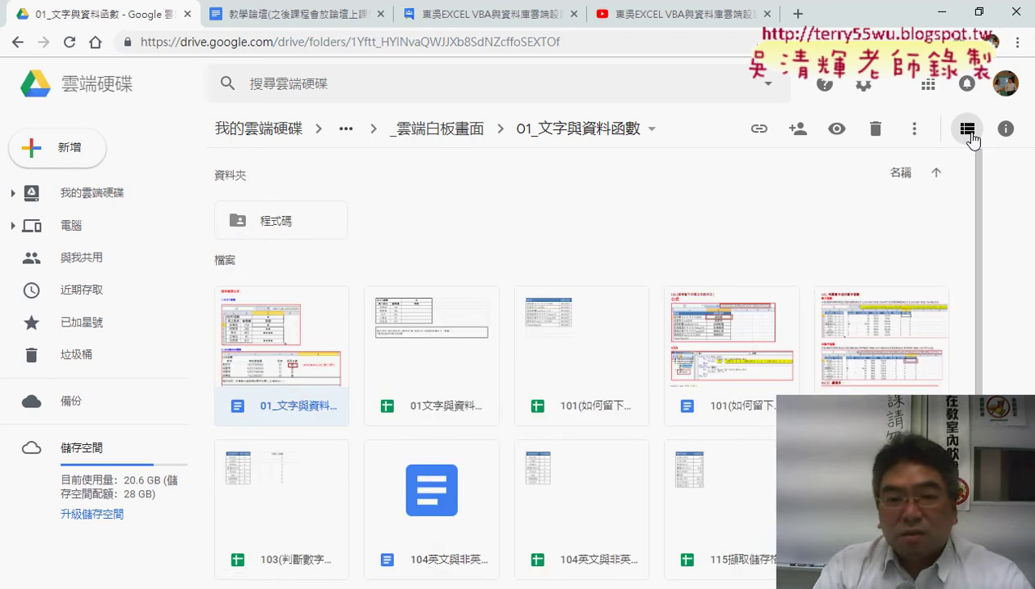
click(968, 131)
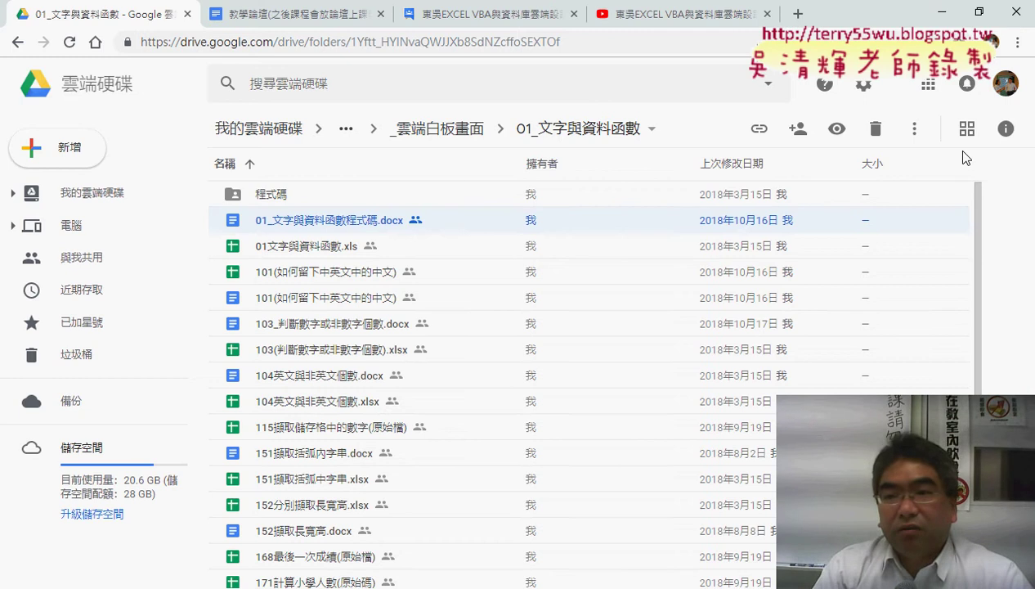
click(967, 137)
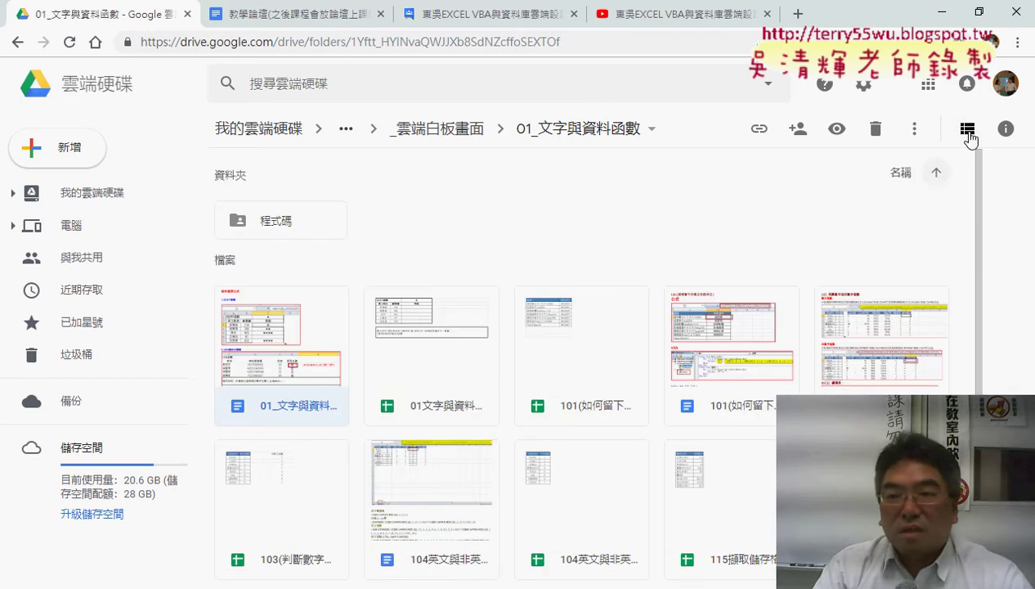
click(968, 128)
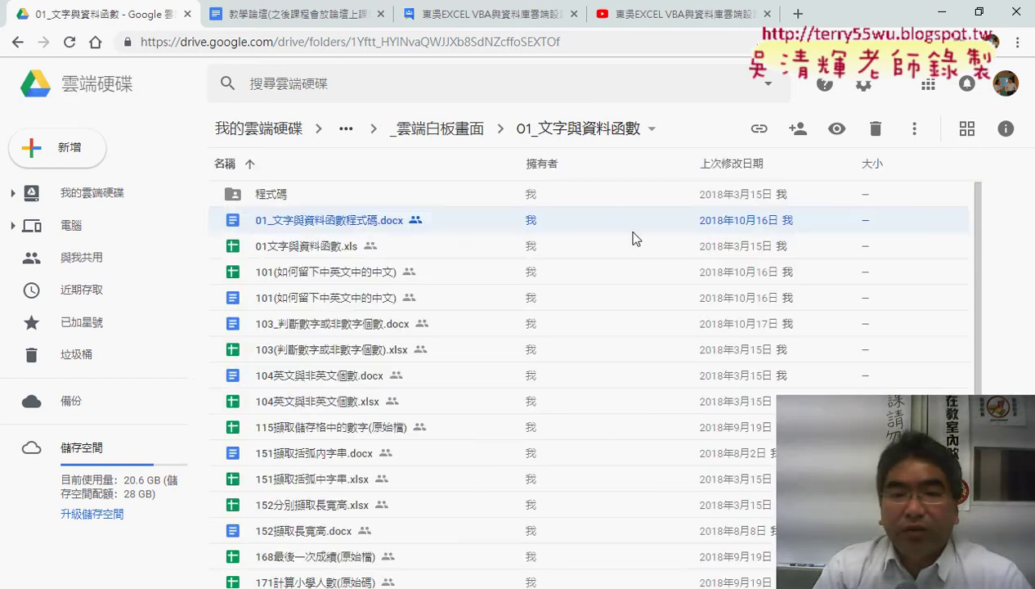
double_click(313, 221)
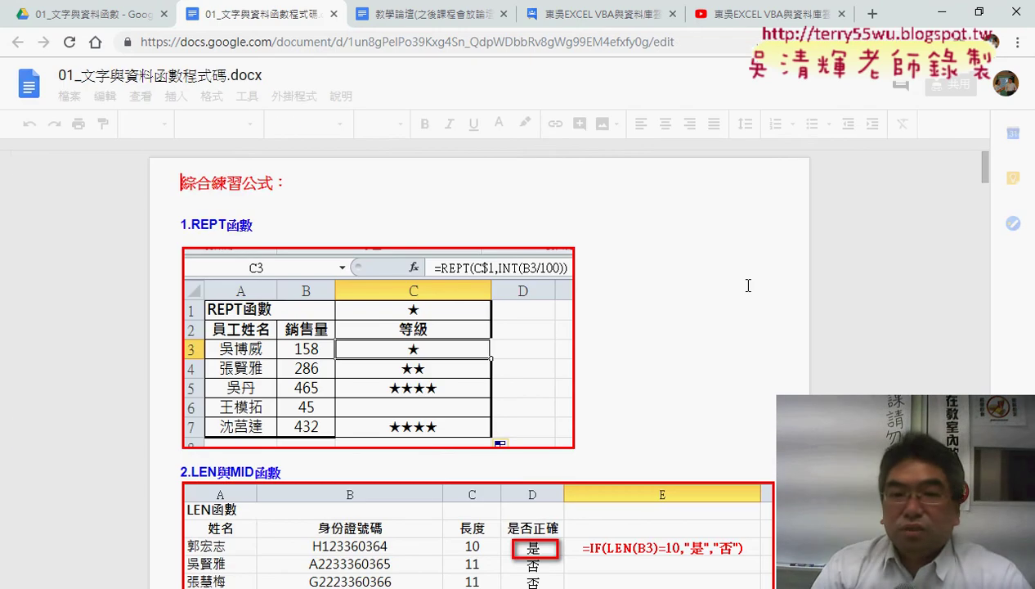
- Show the 下載格式 (Download as) options from the document's 檔案 menu
click(70, 97)
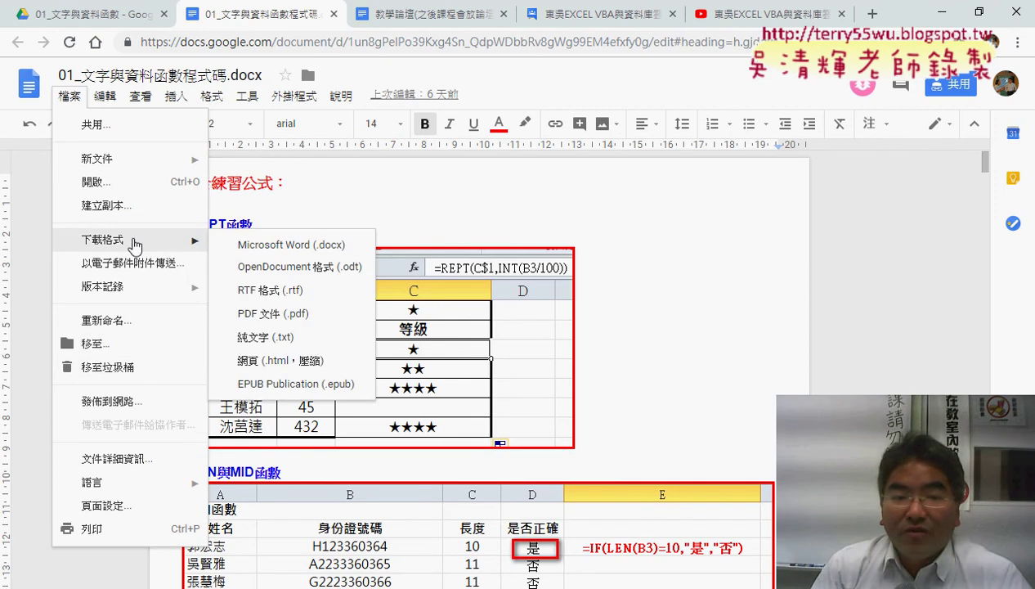
mouse_move(102, 239)
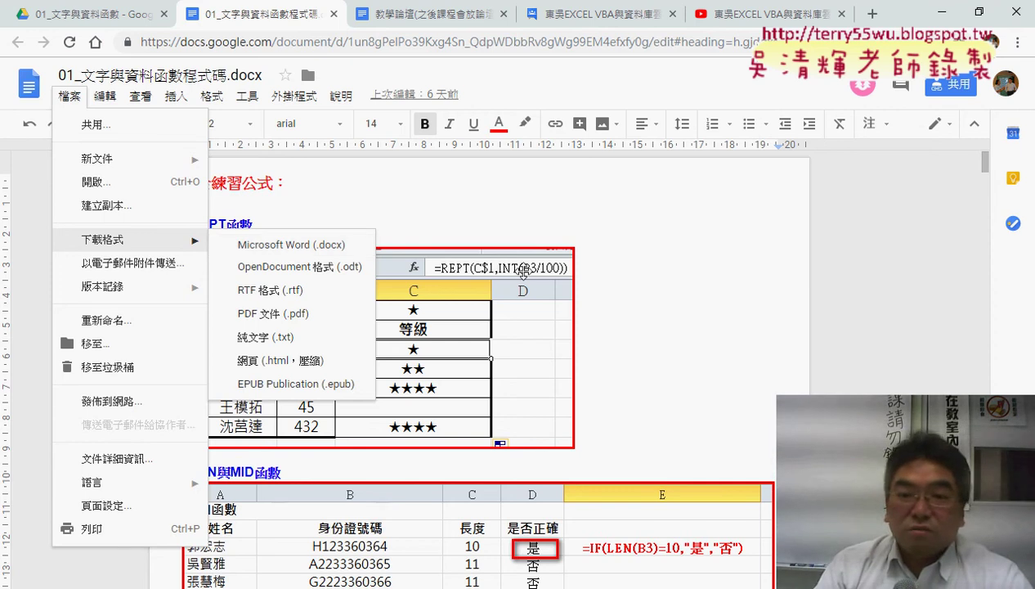
- Close the download menu and scroll down to select the ASCII內碼表 heading
click(713, 315)
scroll(713, 315, down, 2)
scroll(713, 314, down, 4)
scroll(712, 314, down, 4)
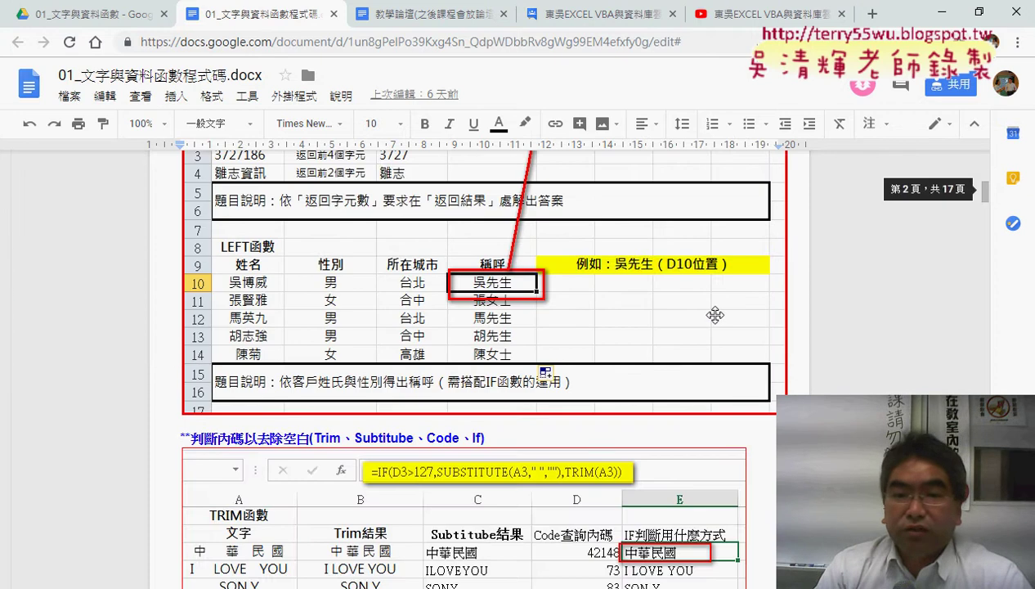
scroll(713, 315, up, 1)
scroll(712, 315, up, 2)
scroll(713, 315, up, 1)
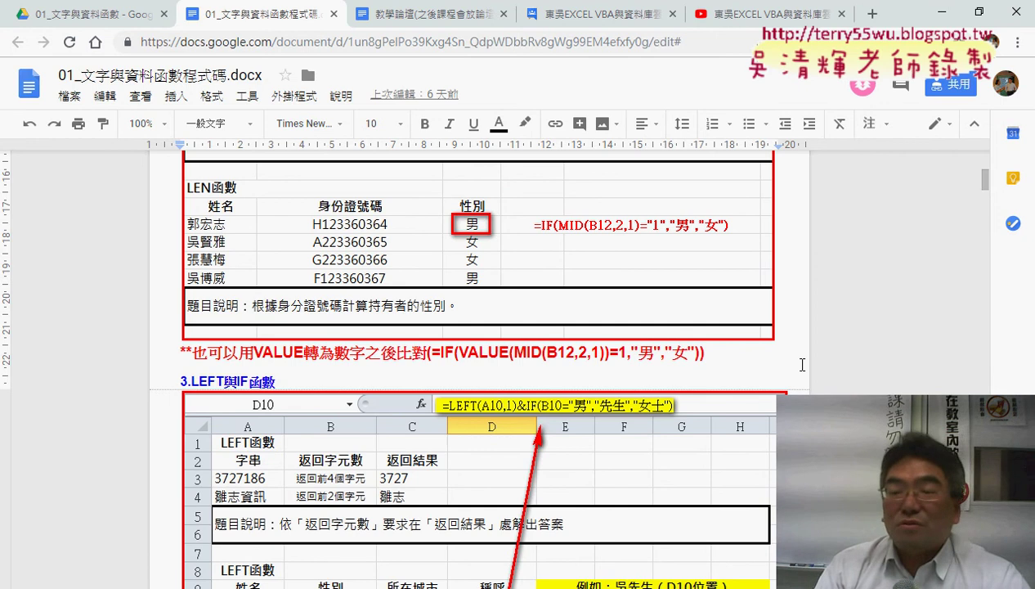
scroll(802, 365, down, 3)
scroll(802, 365, down, 4)
scroll(802, 365, down, 1)
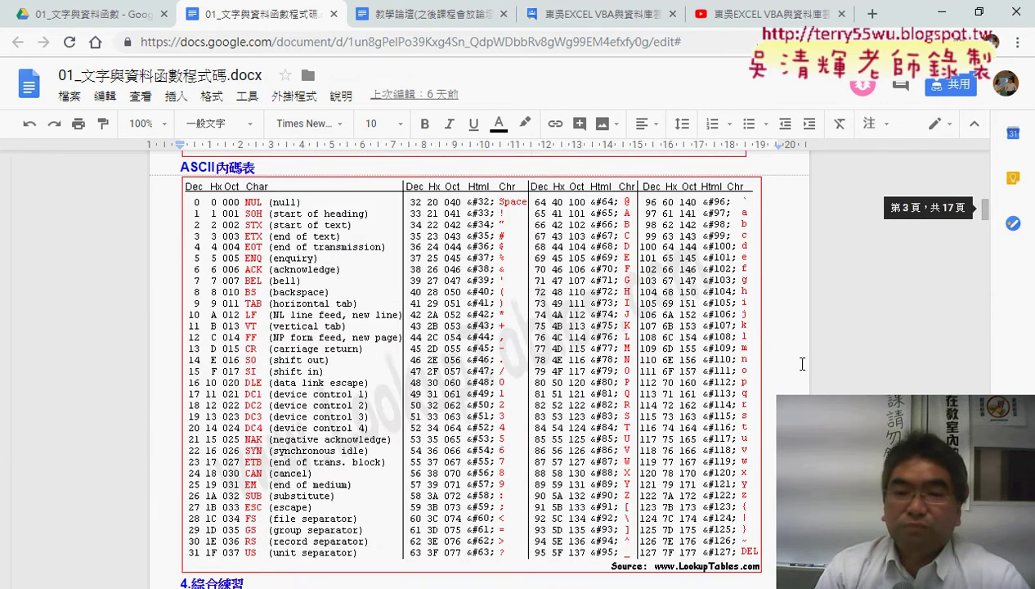
scroll(802, 364, up, 3)
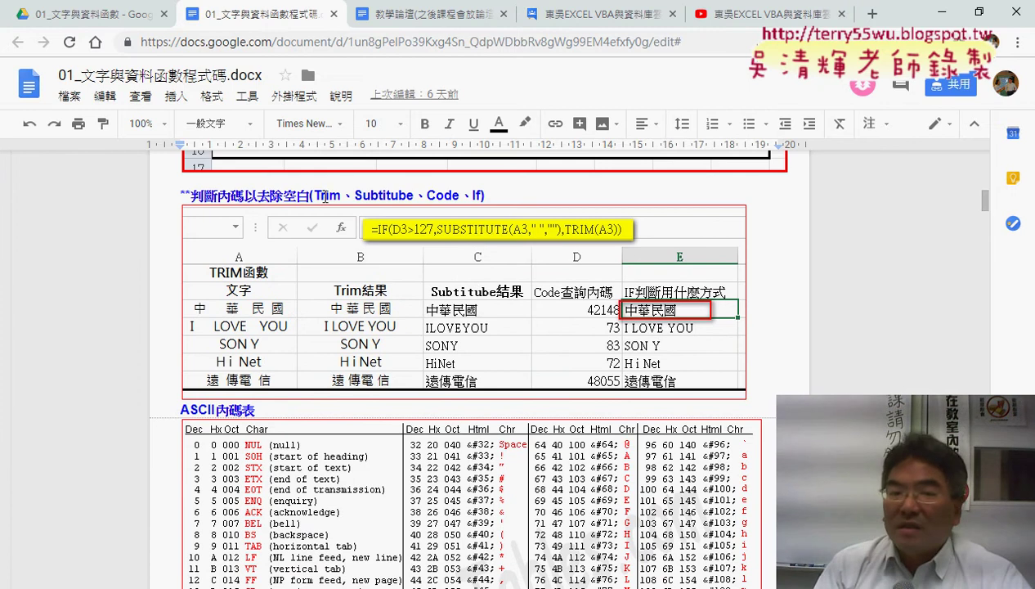
scroll(547, 278, down, 1)
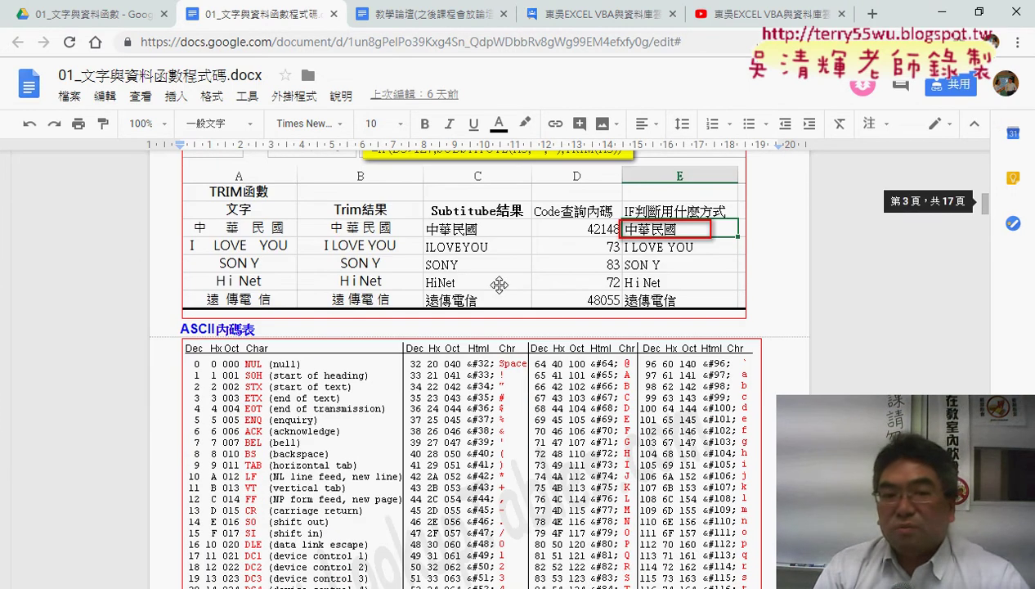
triple_click(274, 326)
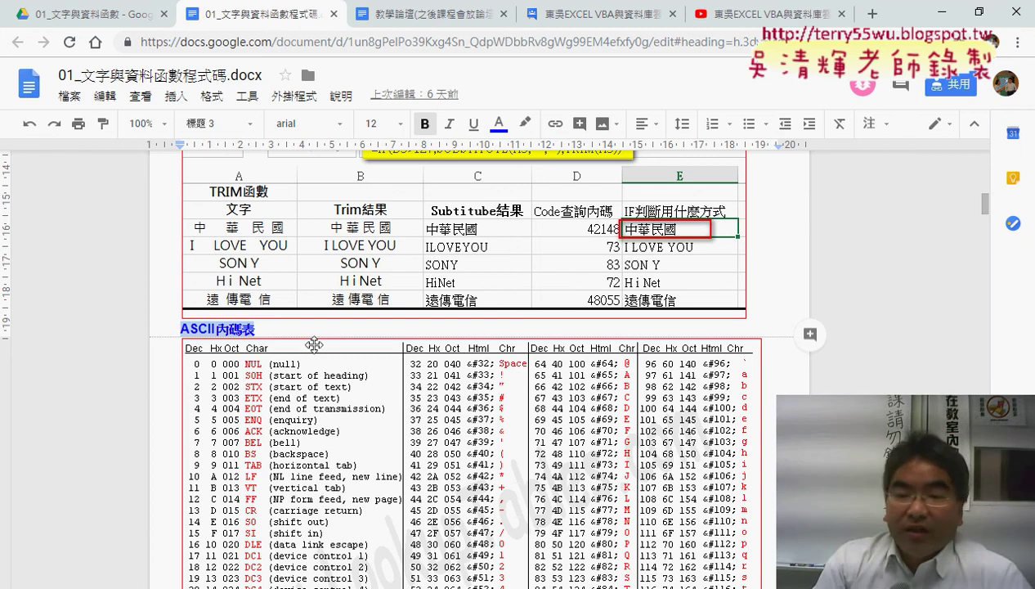
scroll(310, 340, down, 2)
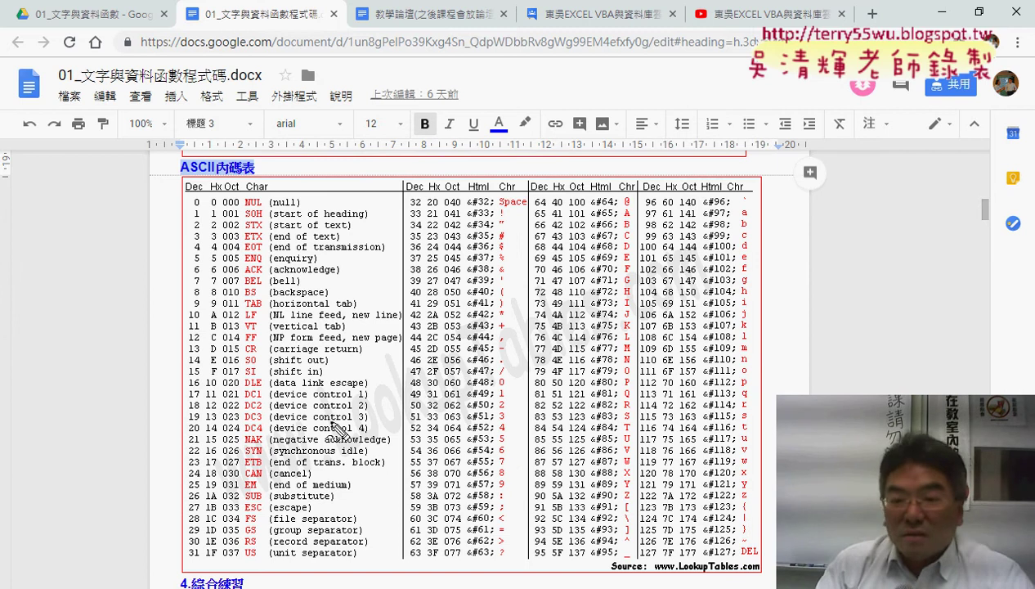
drag(664, 564, 661, 556)
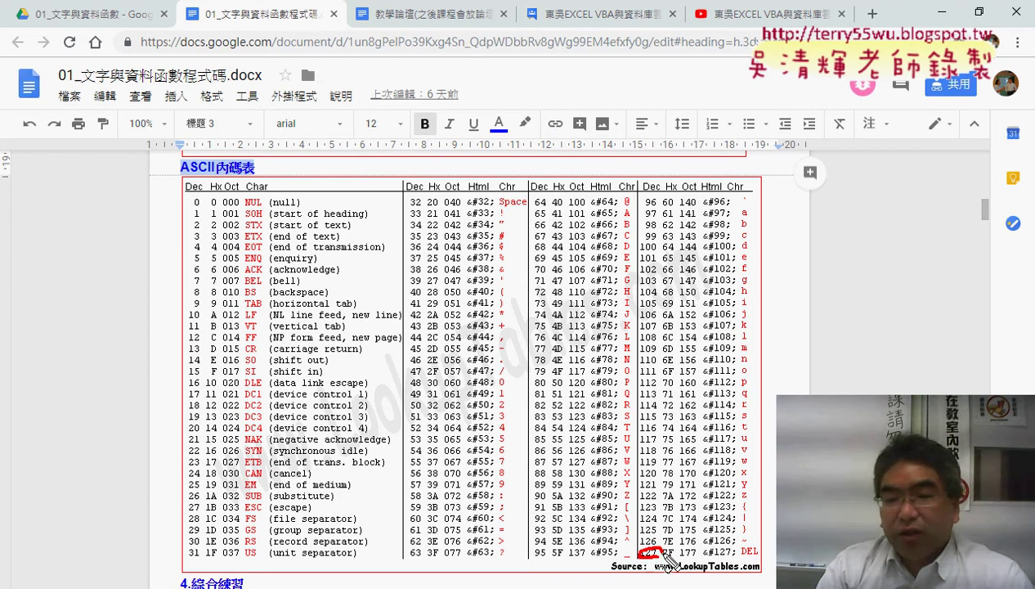
drag(643, 196, 663, 195)
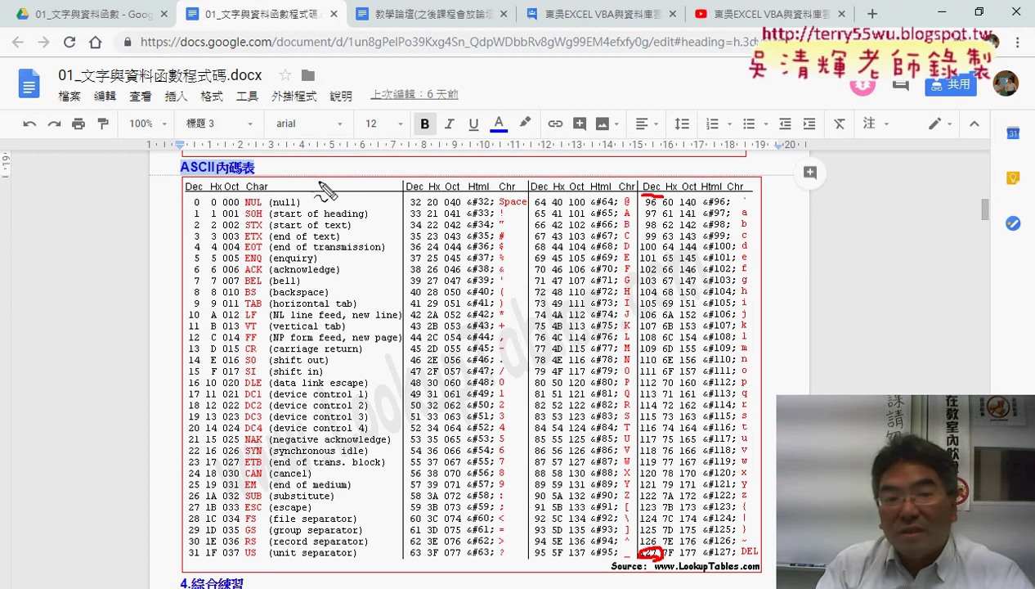
drag(185, 196, 205, 195)
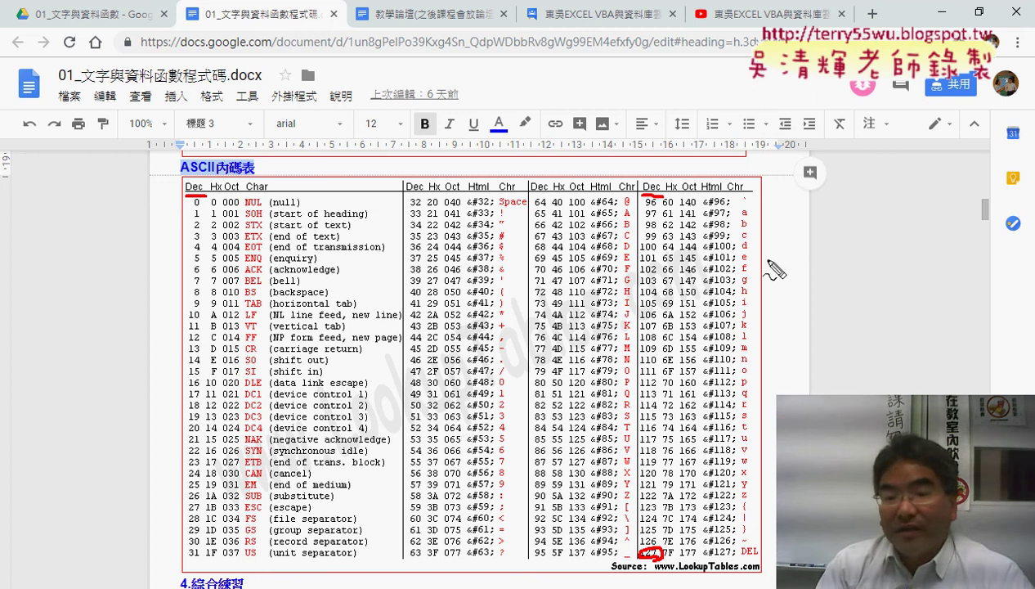
drag(508, 373, 396, 373)
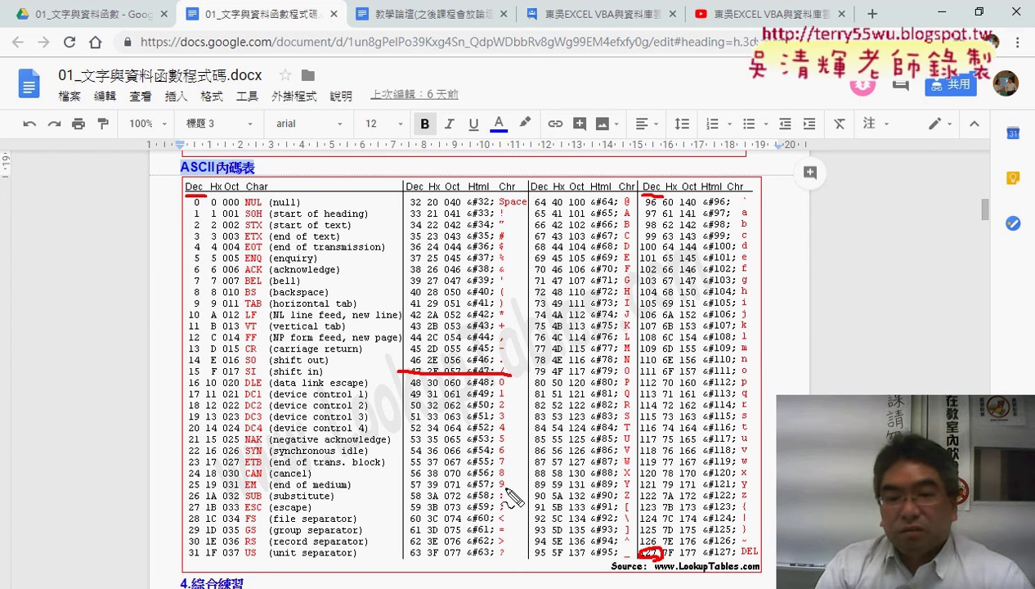
drag(507, 486, 396, 484)
drag(628, 209, 532, 209)
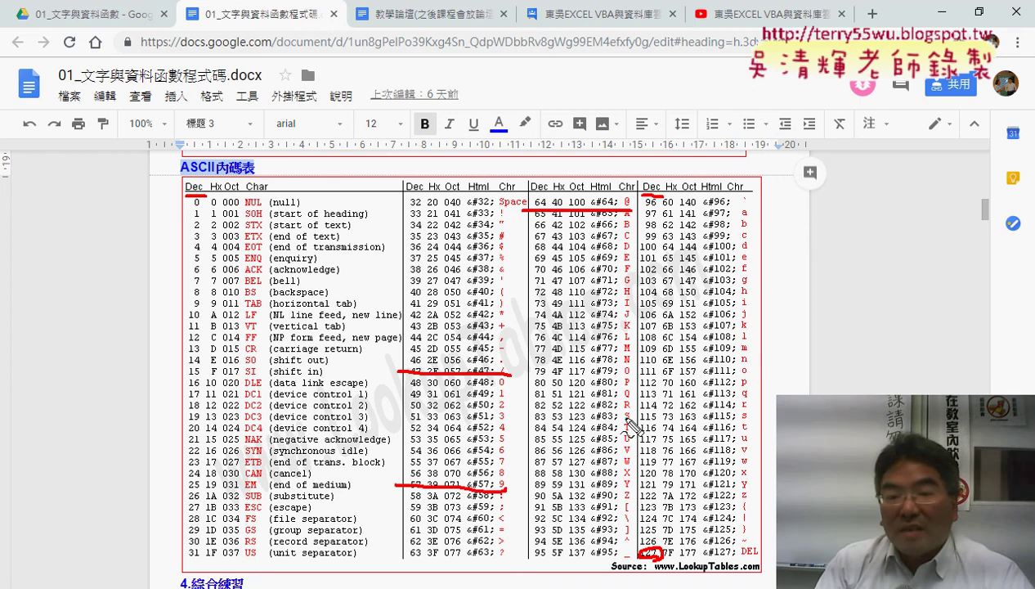
drag(630, 496, 534, 494)
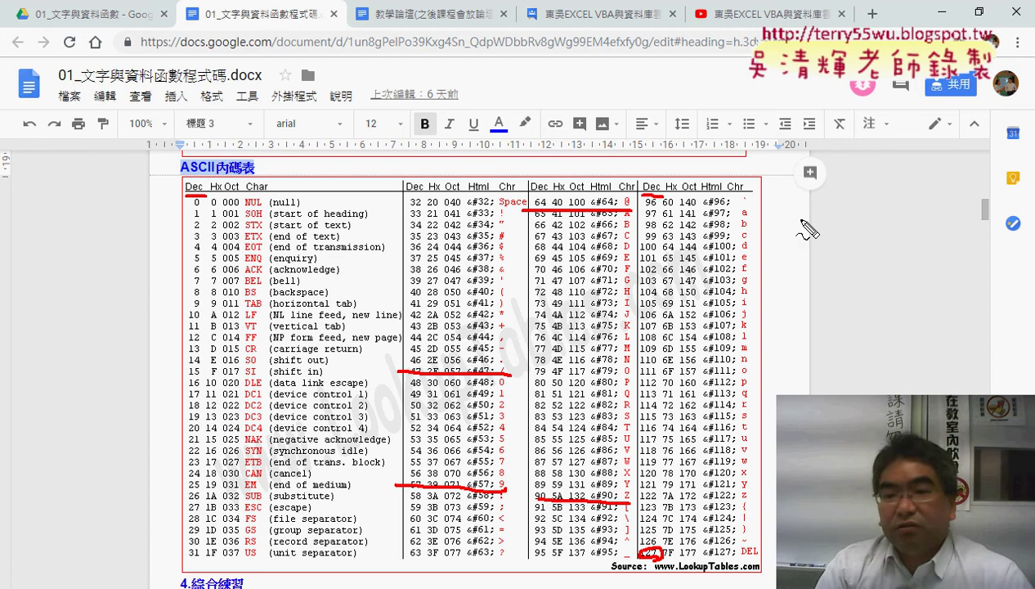
drag(751, 205, 644, 214)
drag(751, 494, 664, 498)
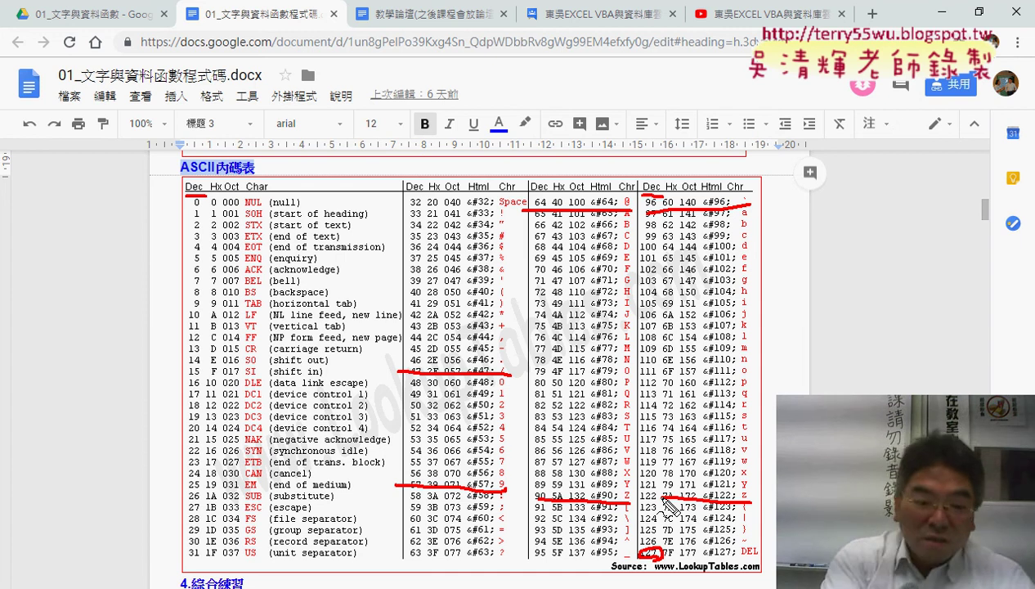
key(Escape)
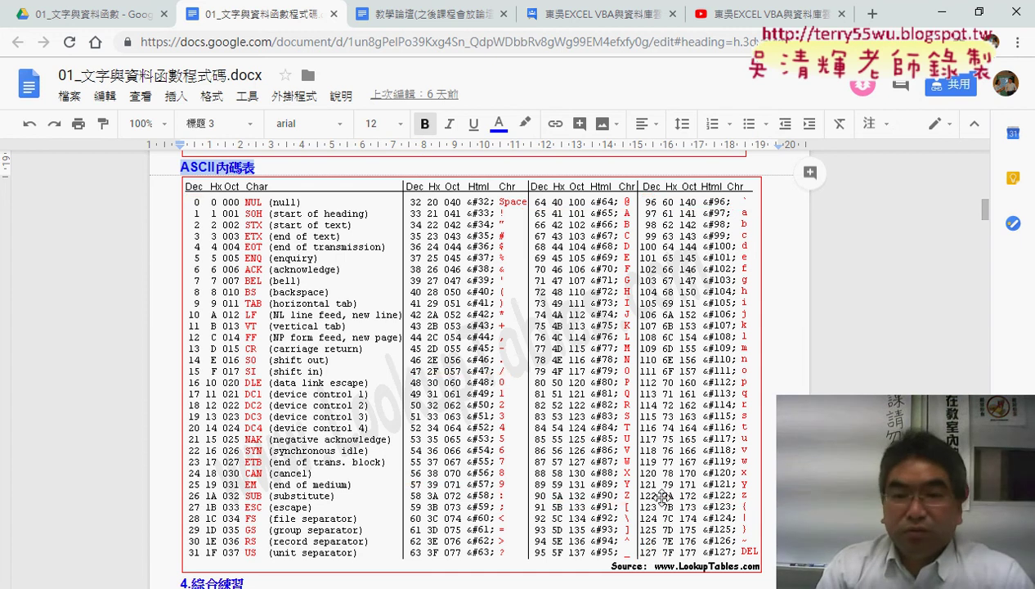
- Scroll up to the 判斷內碼以去除空白 heading and highlight the words Code and Subtitube
scroll(662, 497, up, 3)
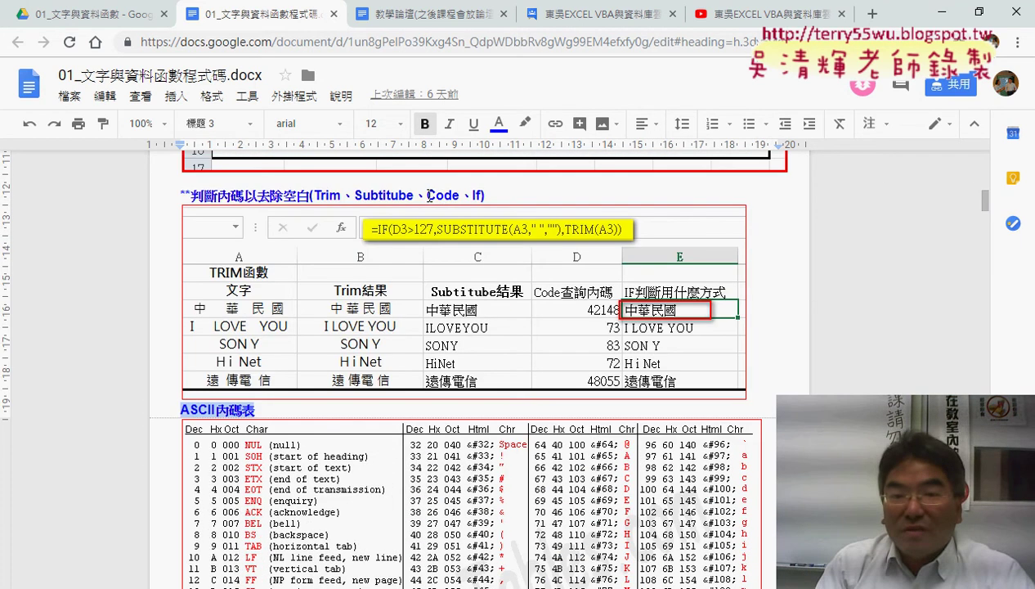
drag(427, 195, 457, 194)
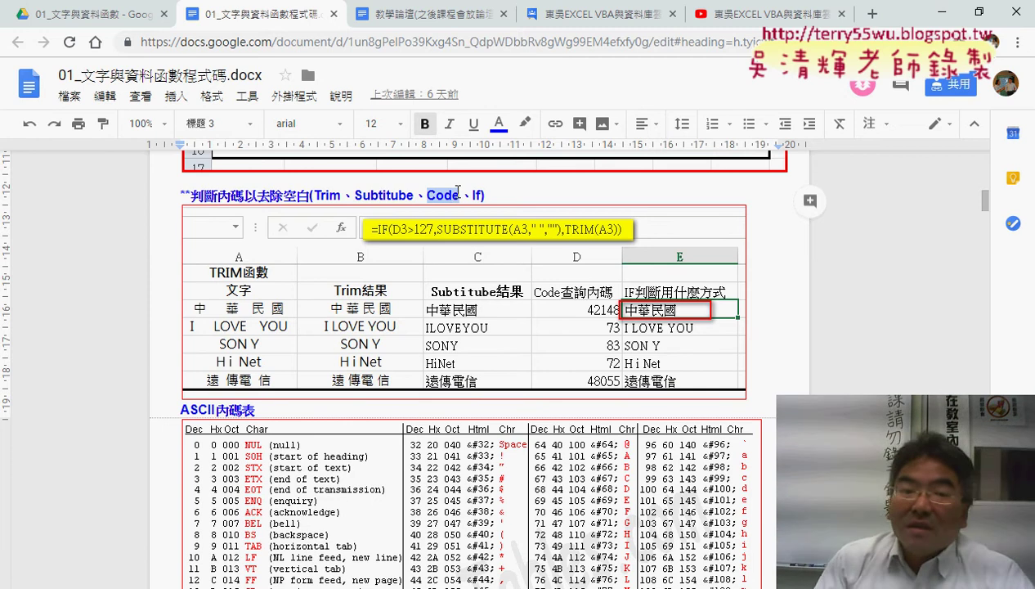
click(342, 193)
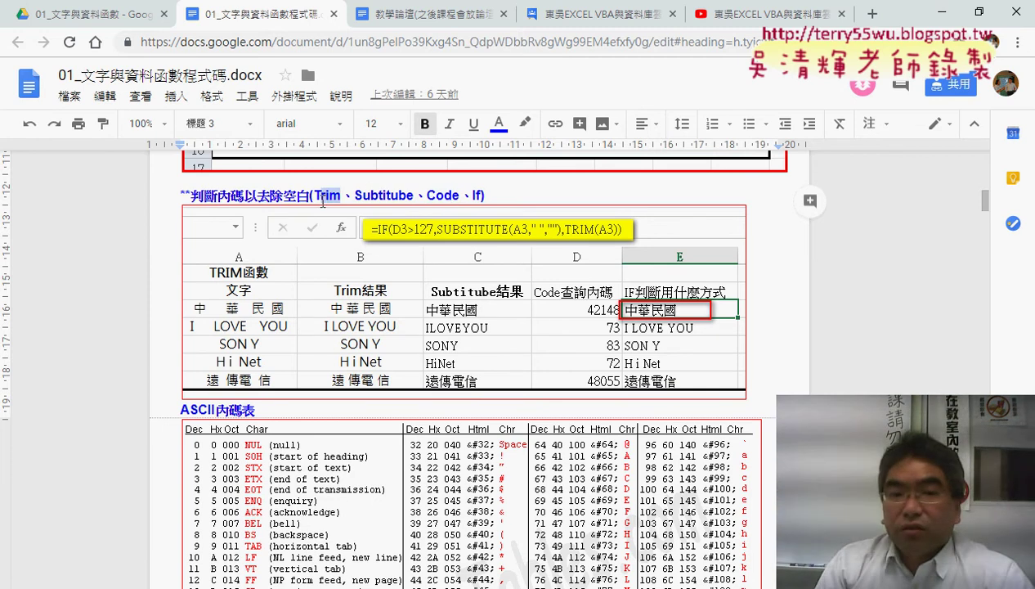
key(shift+End)
click(398, 196)
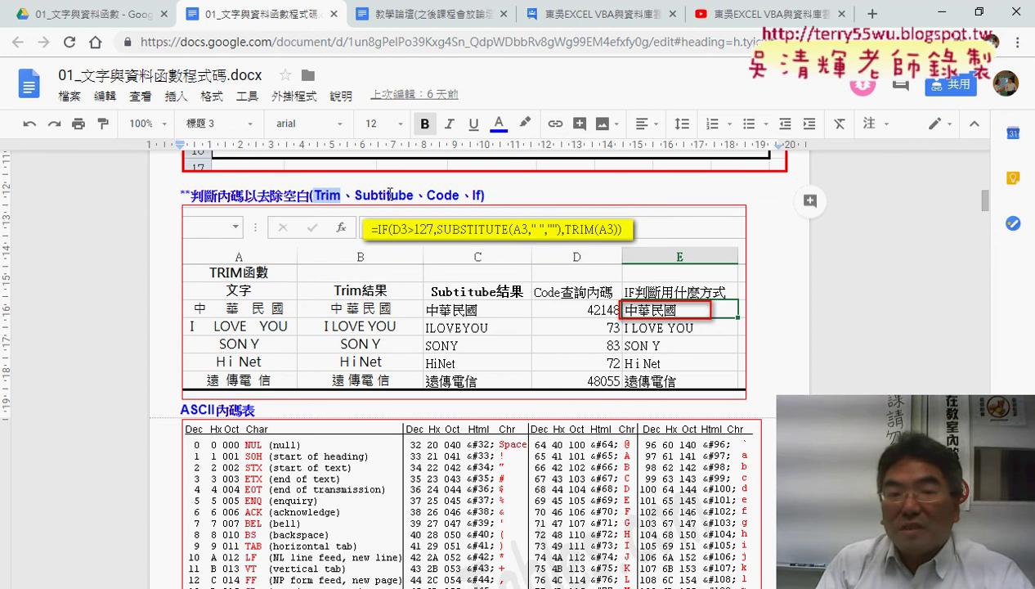
key(shift+Right)
key(shift+Right)
drag(398, 196, 354, 198)
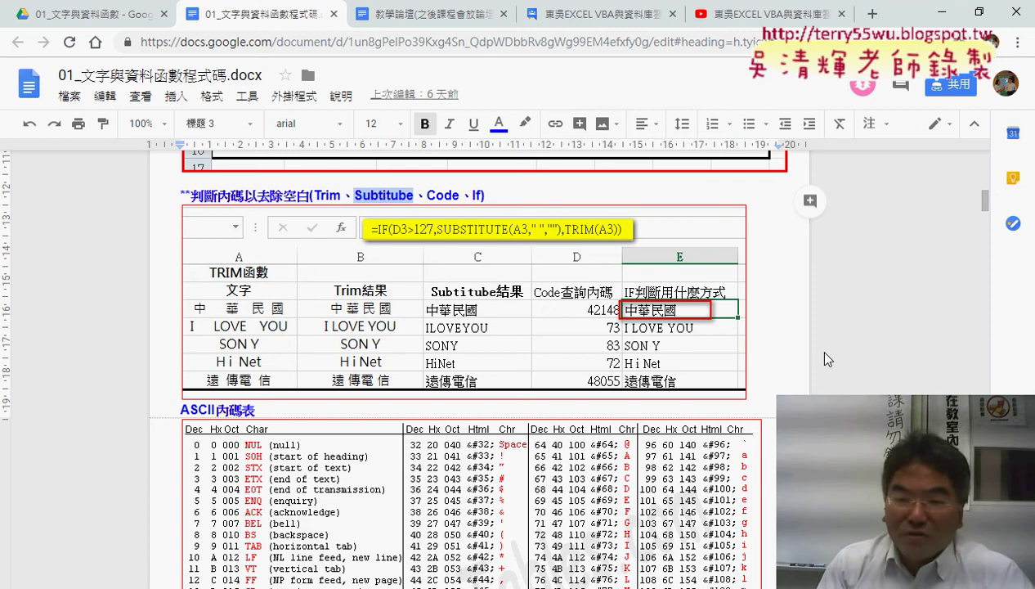
- Scroll to the combined exercise and highlight the 方法1 and 方法2 formula lines
scroll(826, 359, down, 2)
scroll(826, 358, down, 2)
scroll(827, 359, down, 3)
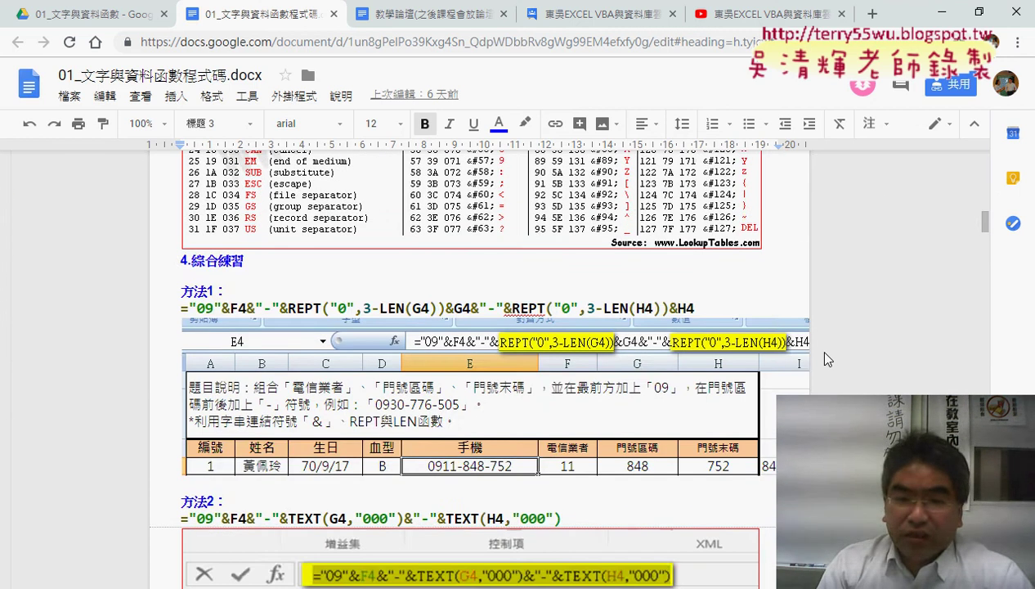
scroll(828, 359, down, 2)
scroll(828, 358, up, 1)
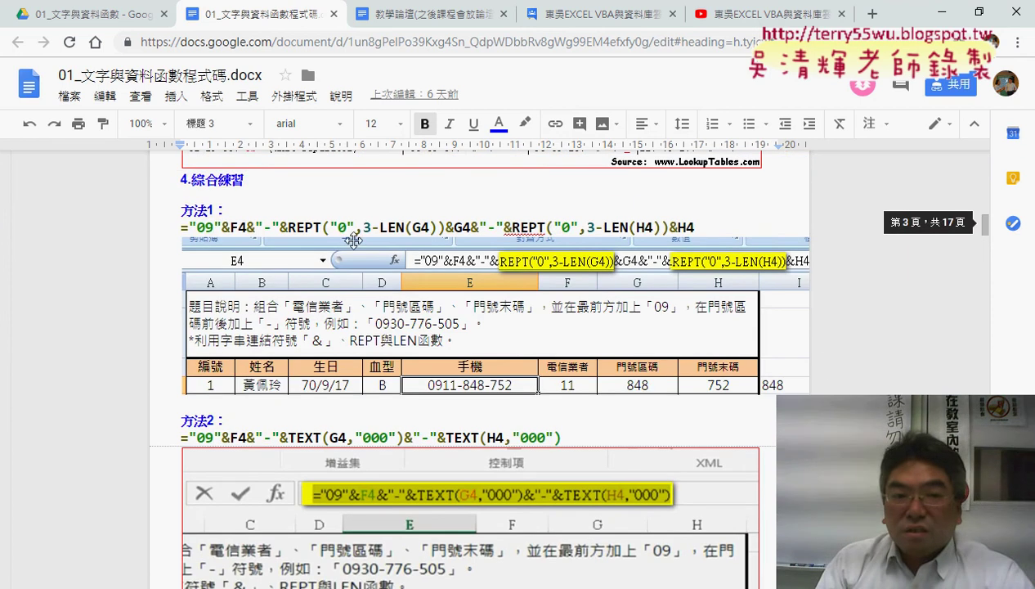
drag(208, 224, 695, 237)
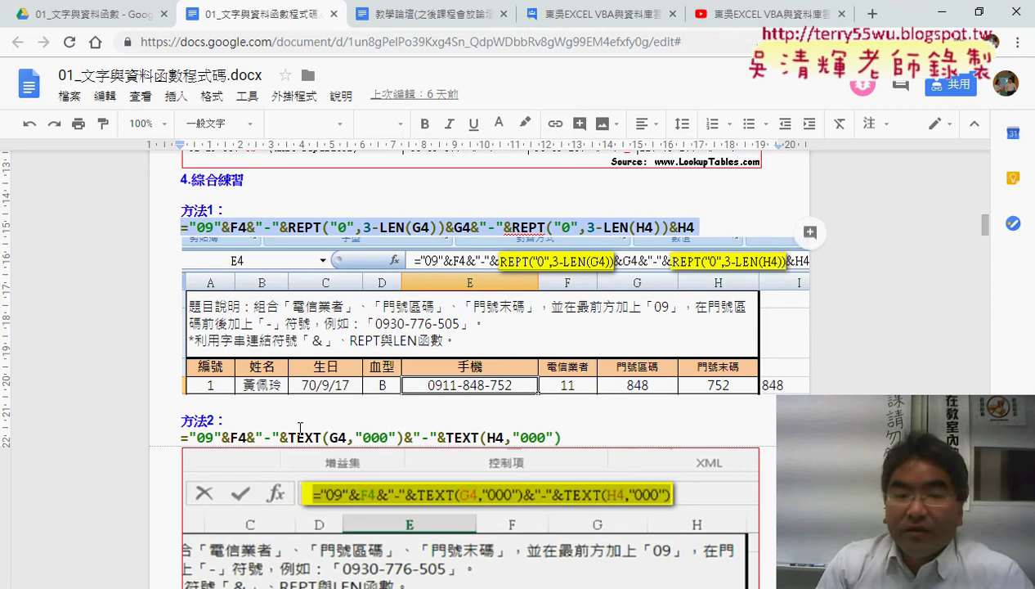
click(182, 437)
drag(211, 437, 591, 435)
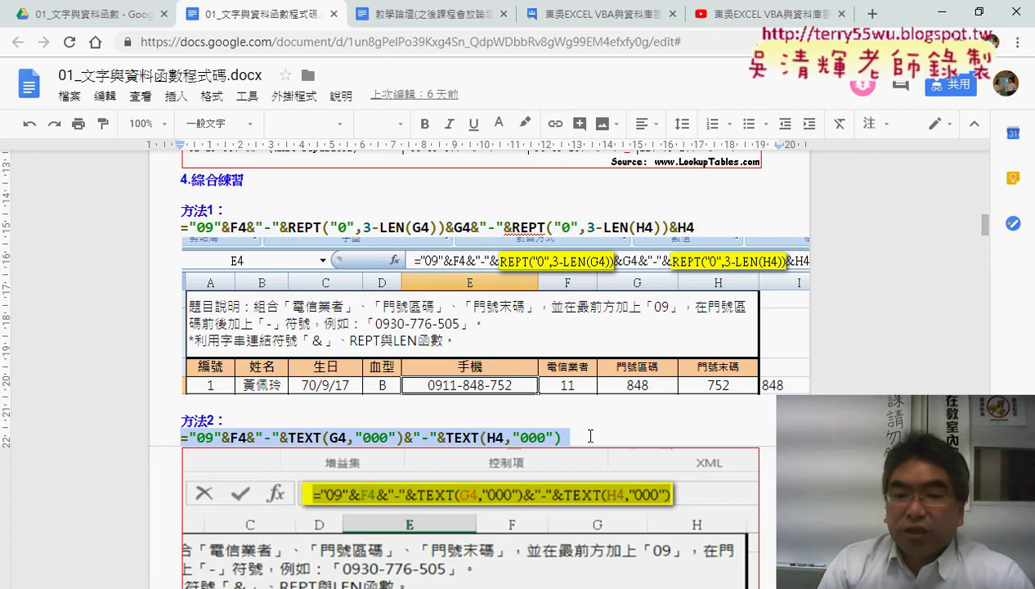
- Scroll further and highlight TEXT函數 in the 計算幾年次(用TEXT函數) heading
scroll(591, 435, down, 3)
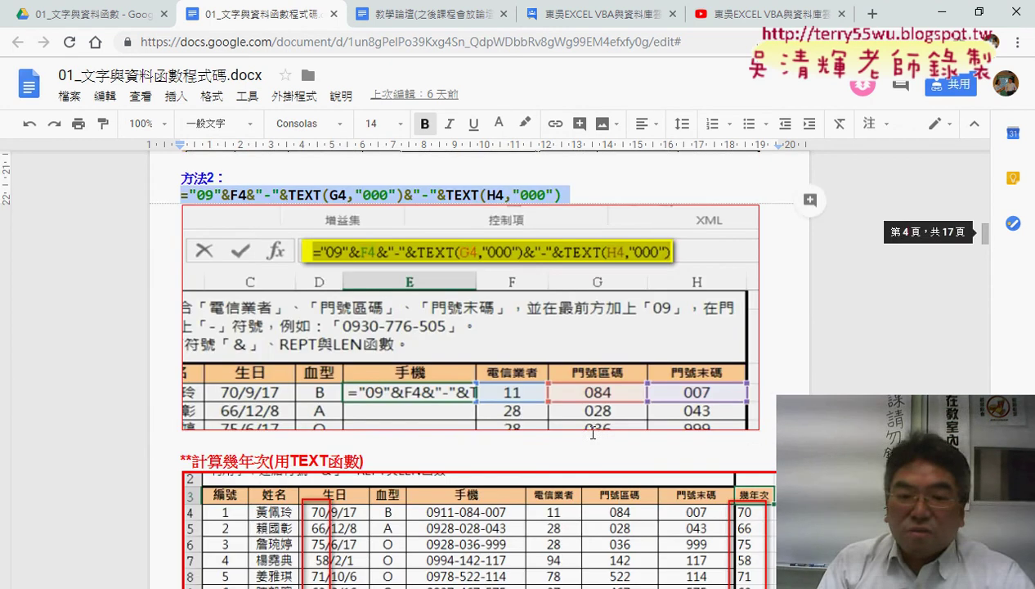
scroll(394, 428, down, 1)
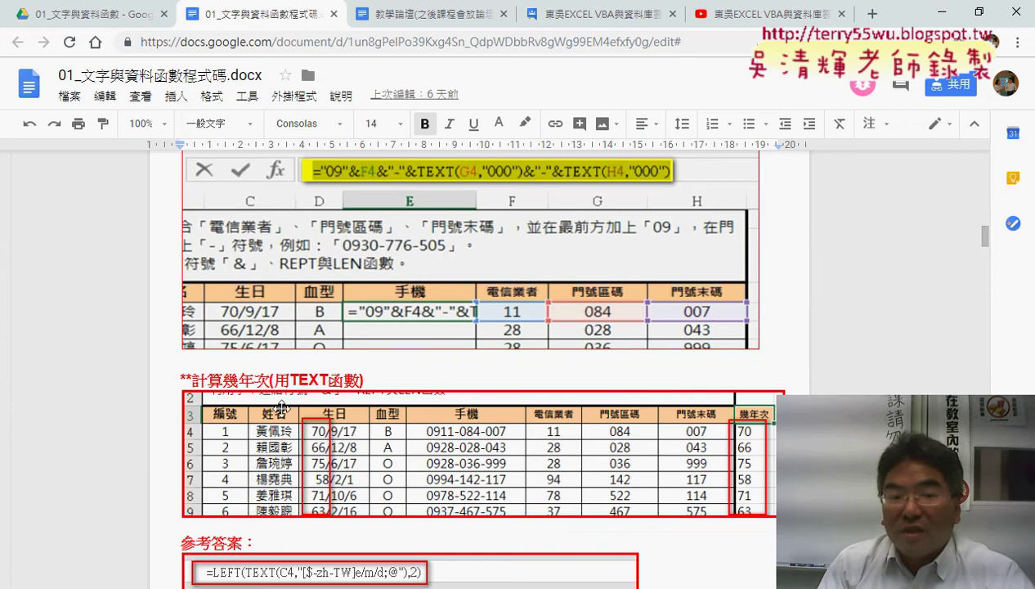
click(293, 381)
drag(291, 381, 361, 381)
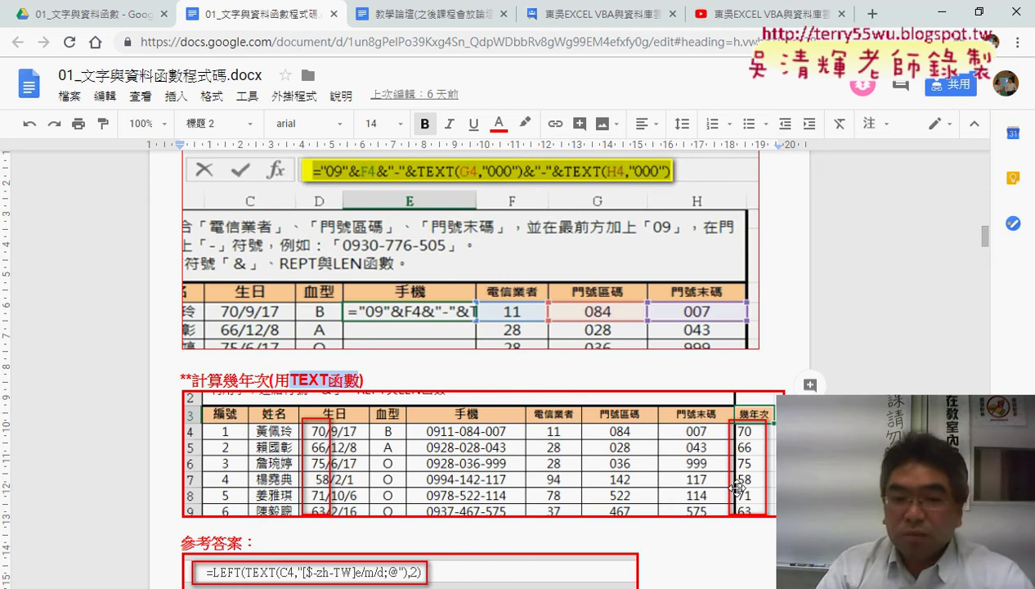
- Scroll down to the 如何錄製巨集 section, then return to the Google Drive course folder
scroll(278, 400, down, 2)
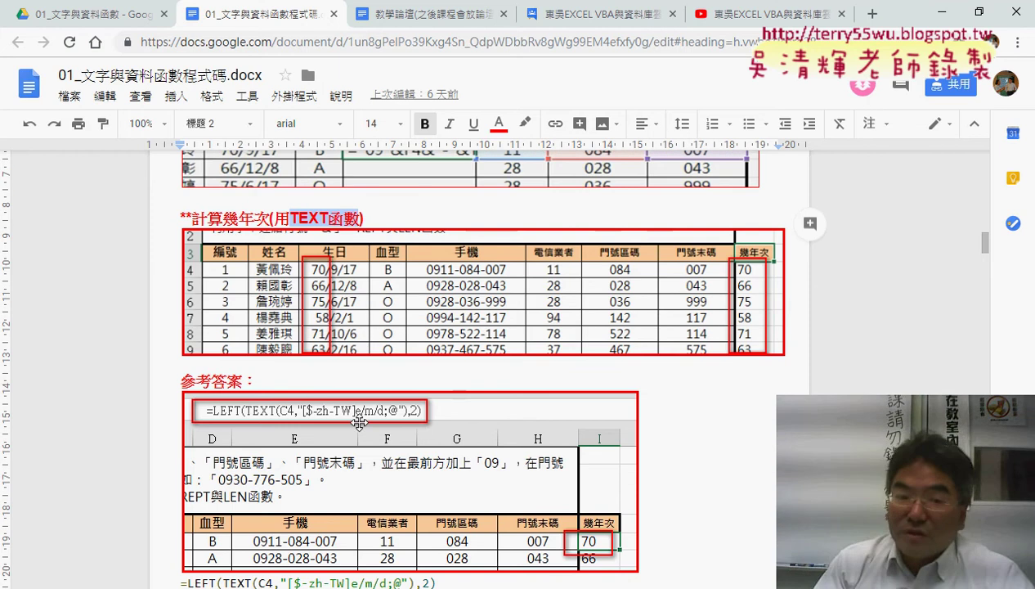
scroll(306, 420, down, 2)
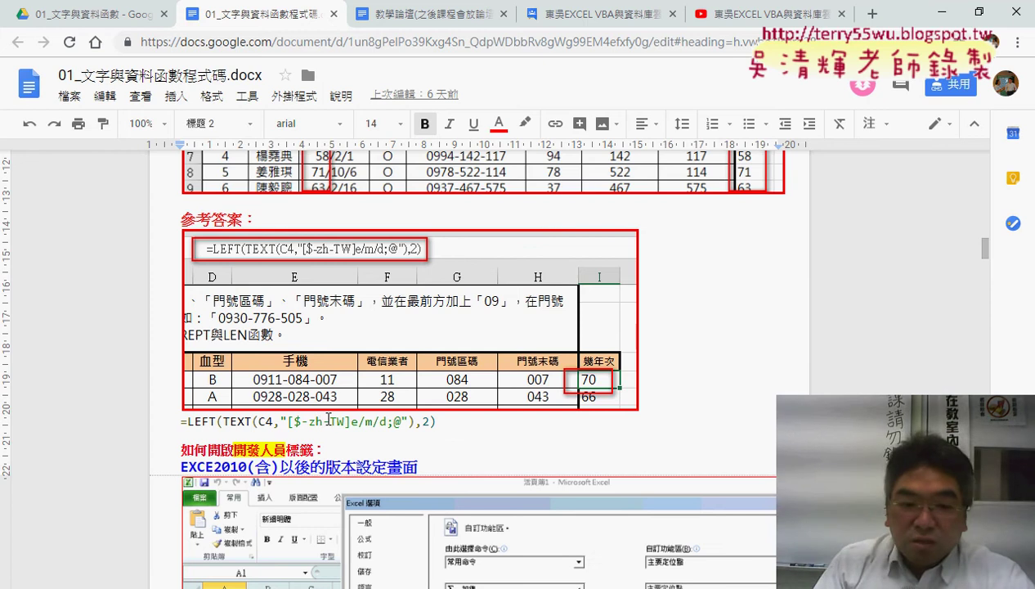
scroll(328, 418, down, 2)
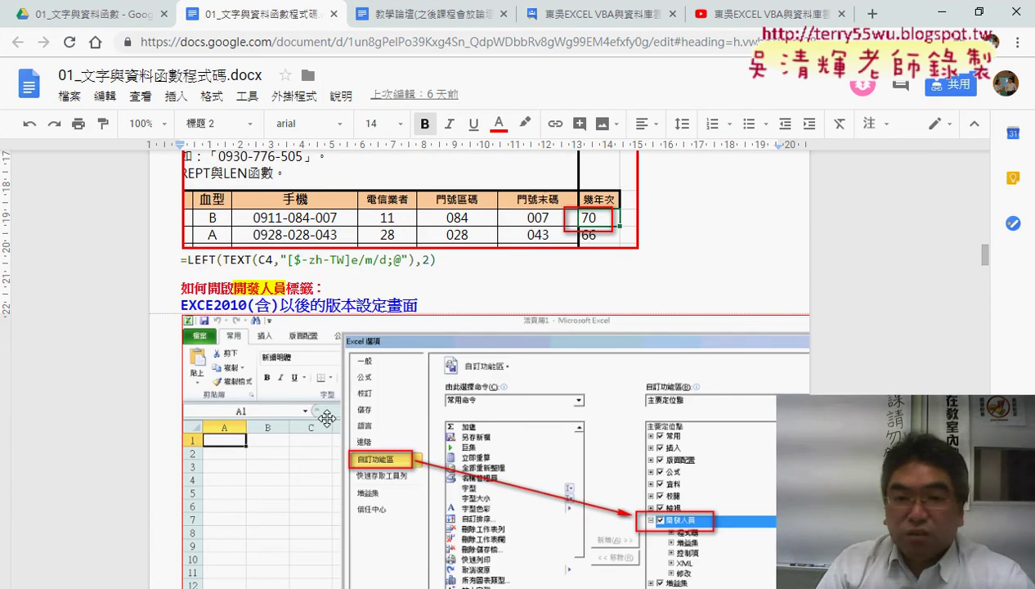
scroll(326, 417, down, 2)
scroll(327, 418, down, 1)
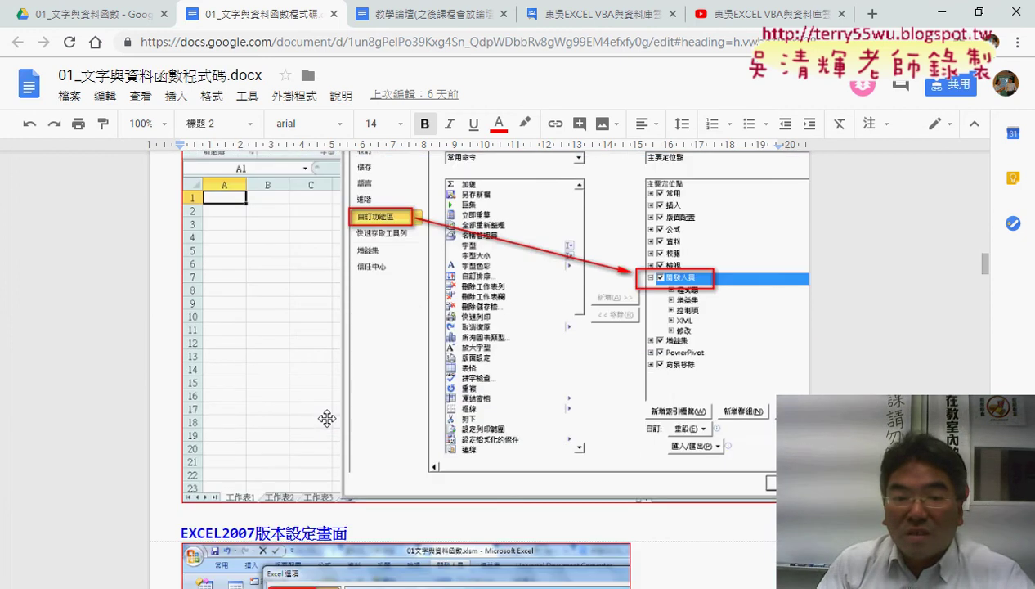
scroll(326, 418, down, 2)
scroll(326, 418, down, 1)
scroll(327, 418, down, 3)
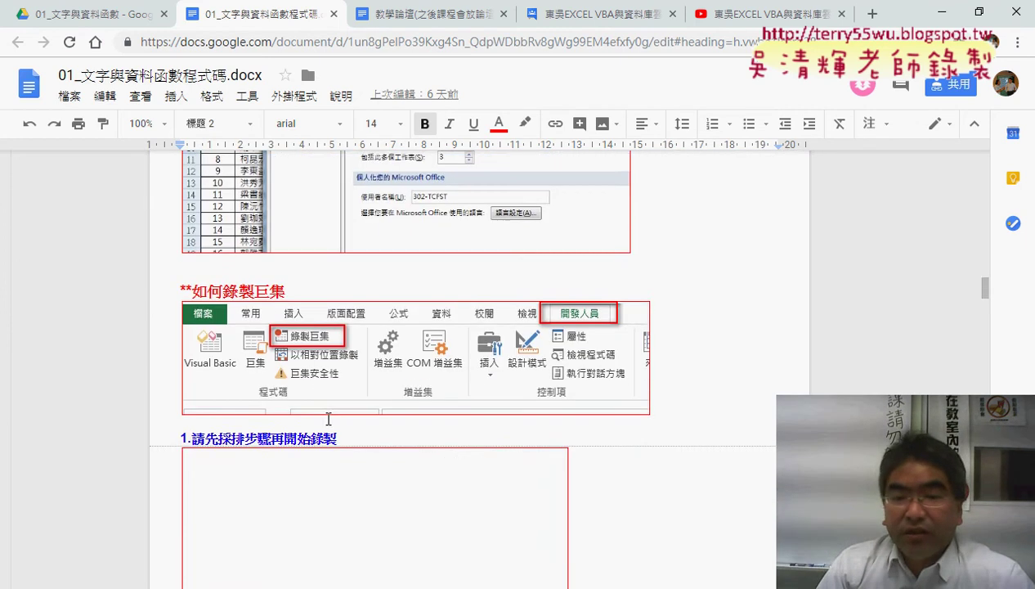
scroll(326, 417, down, 1)
scroll(326, 418, down, 1)
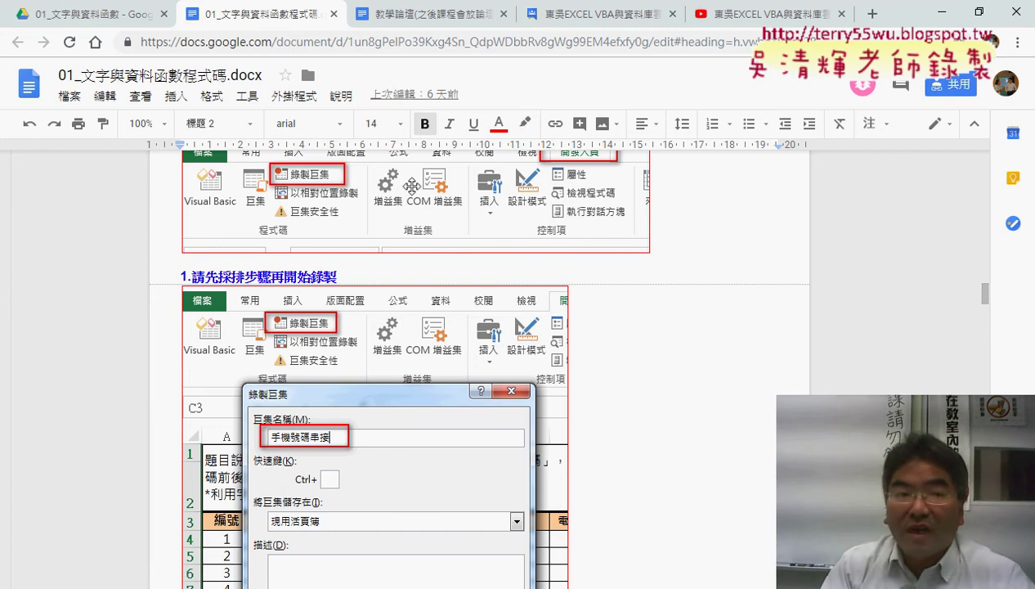
click(90, 14)
- Open the 教學論壇 document from the parent course folder and follow its excel-vba-102 forum link
click(18, 41)
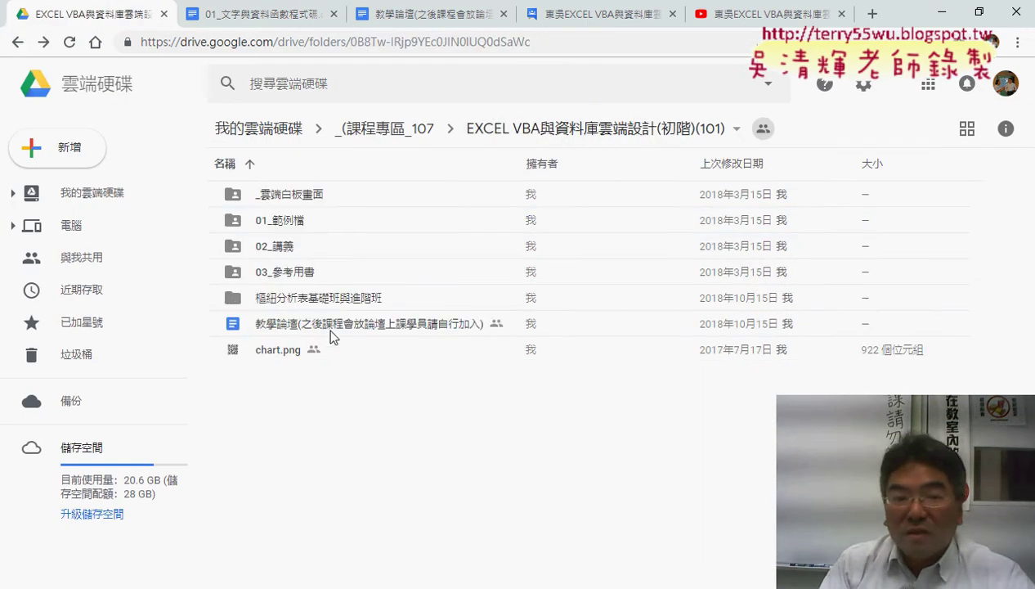
double_click(331, 331)
click(90, 14)
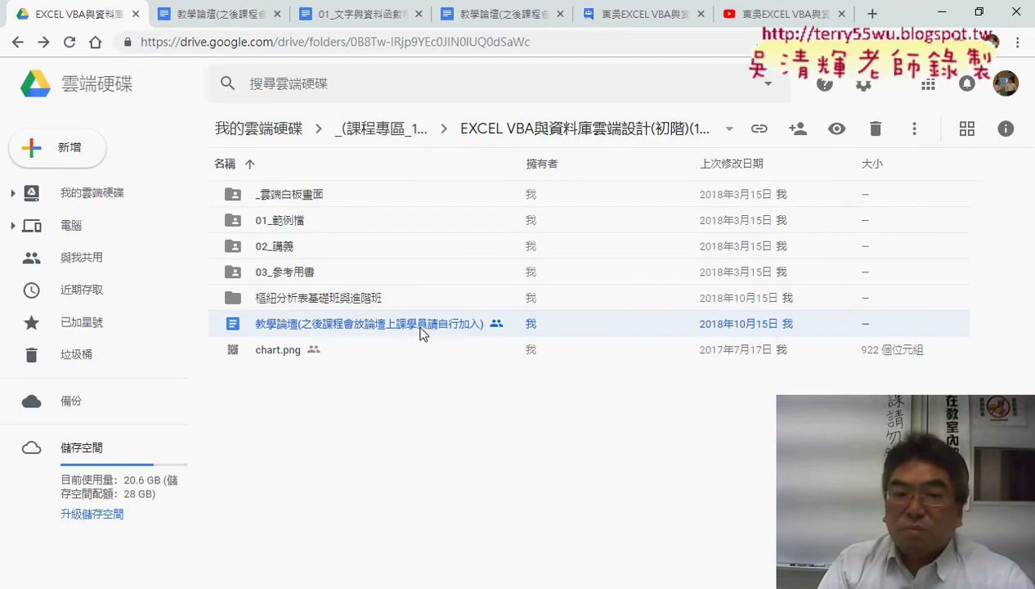
click(218, 18)
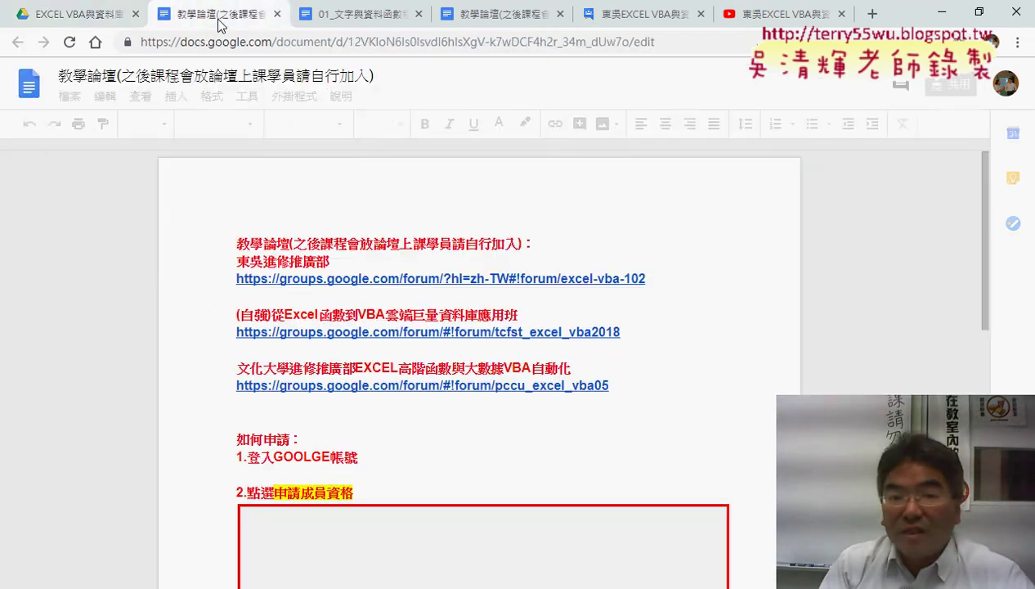
click(424, 278)
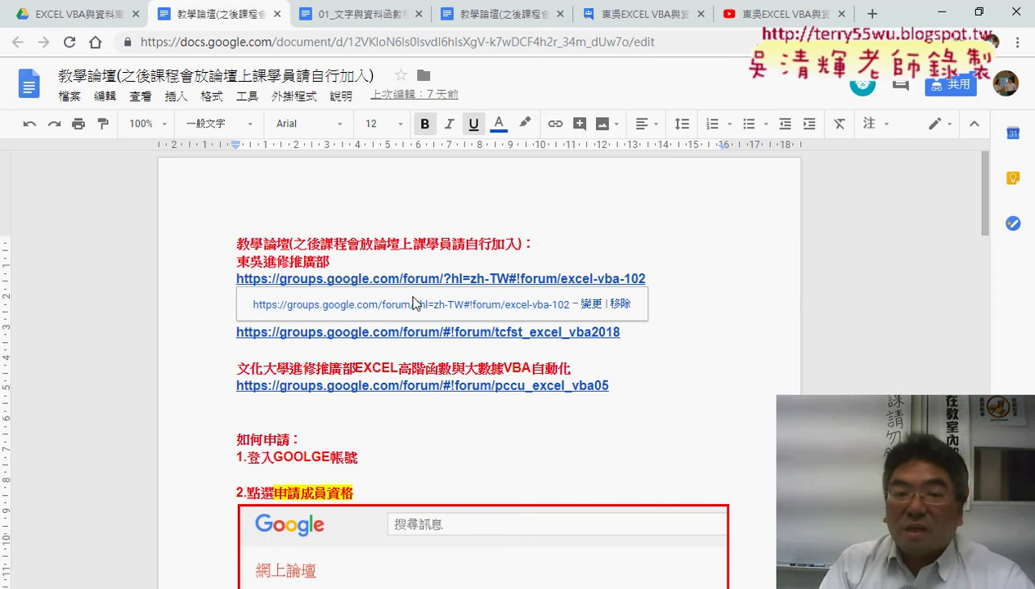
click(408, 304)
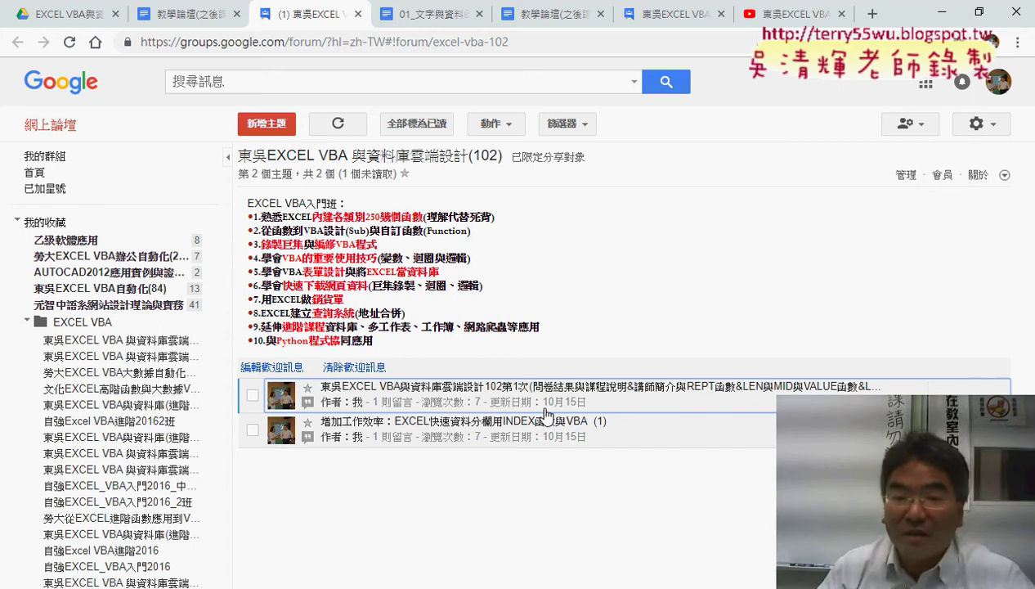
click(514, 403)
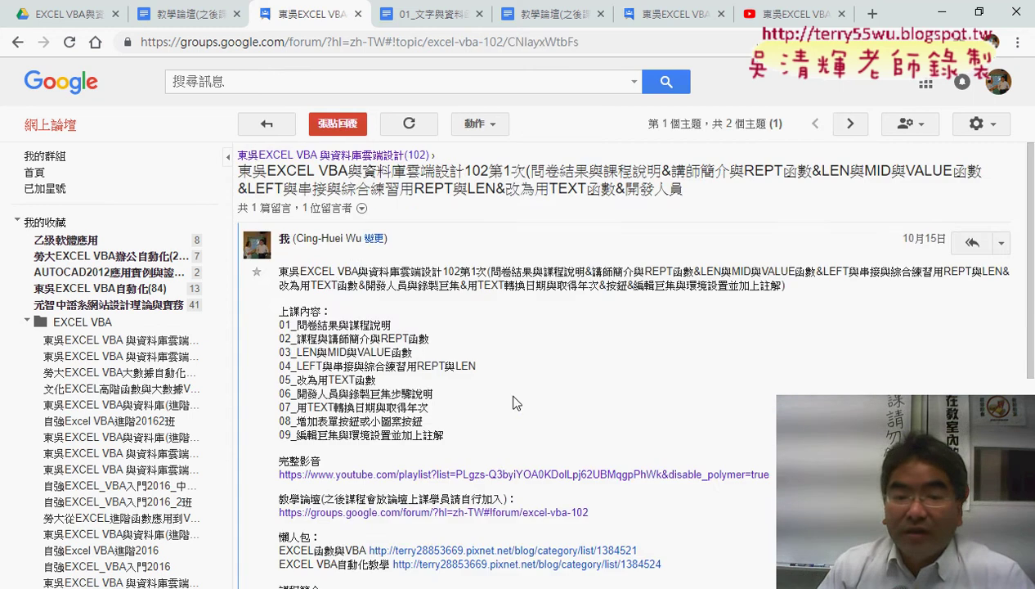
click(499, 475)
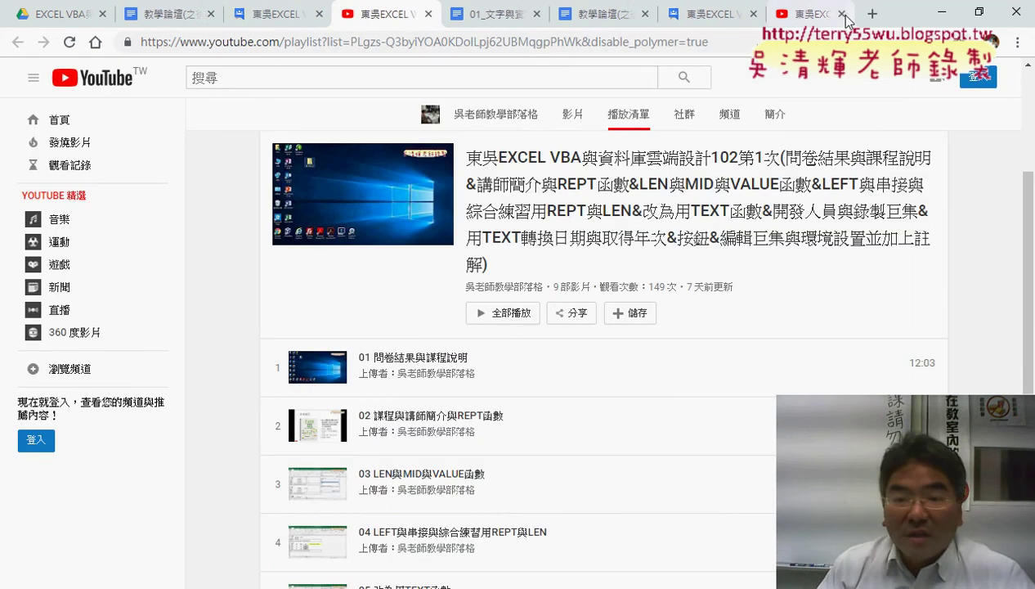
scroll(812, 244, down, 2)
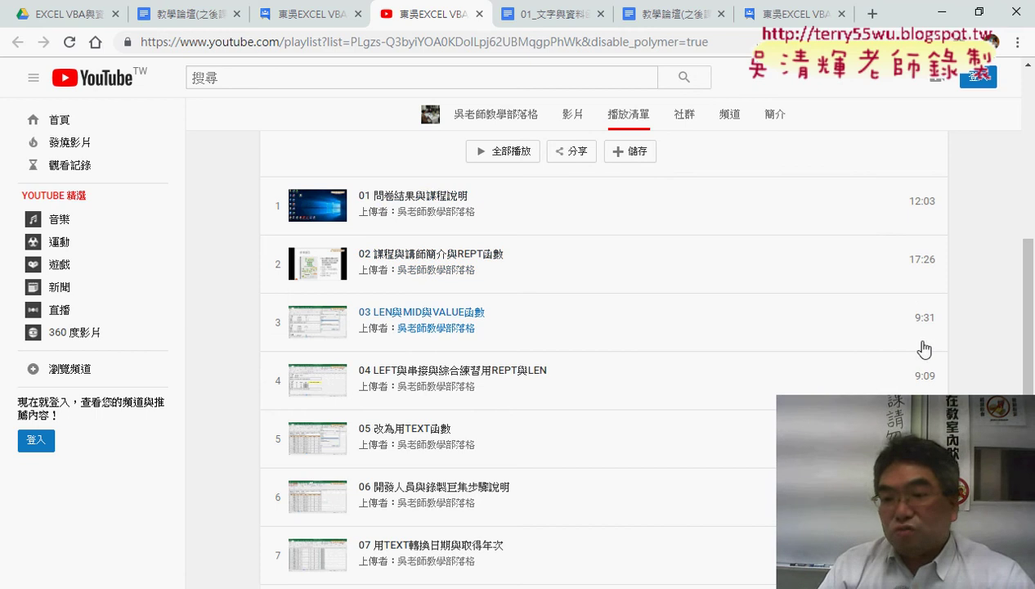
scroll(916, 347, down, 1)
scroll(923, 352, down, 2)
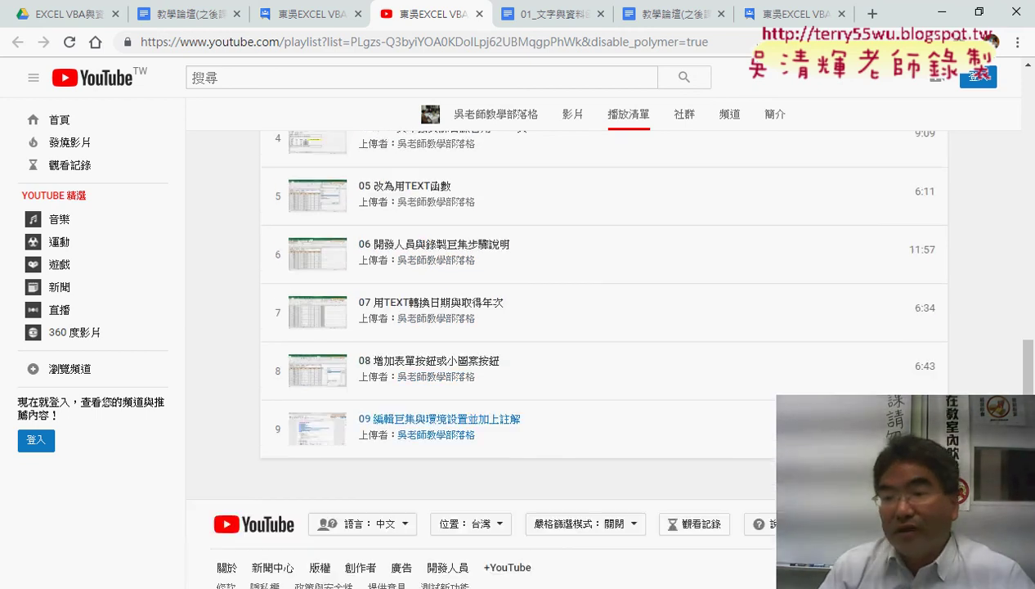
scroll(940, 270, up, 4)
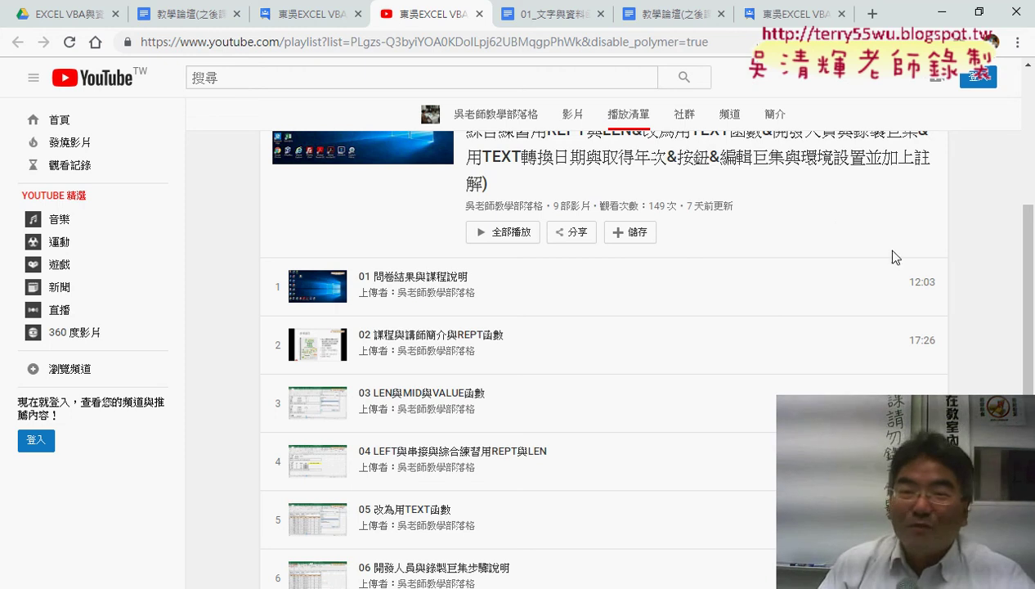
scroll(835, 224, up, 2)
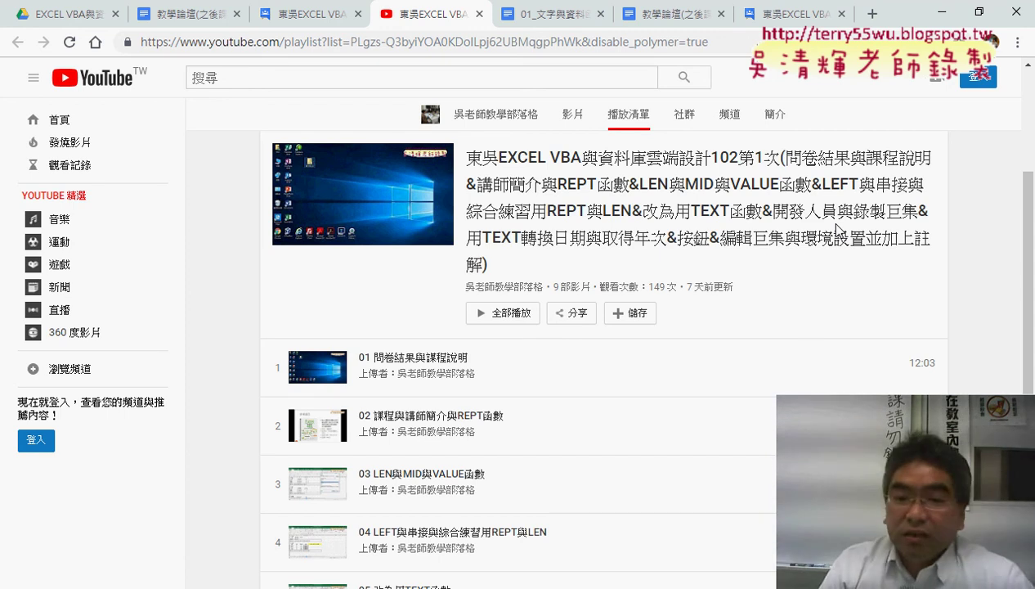
scroll(767, 308, down, 3)
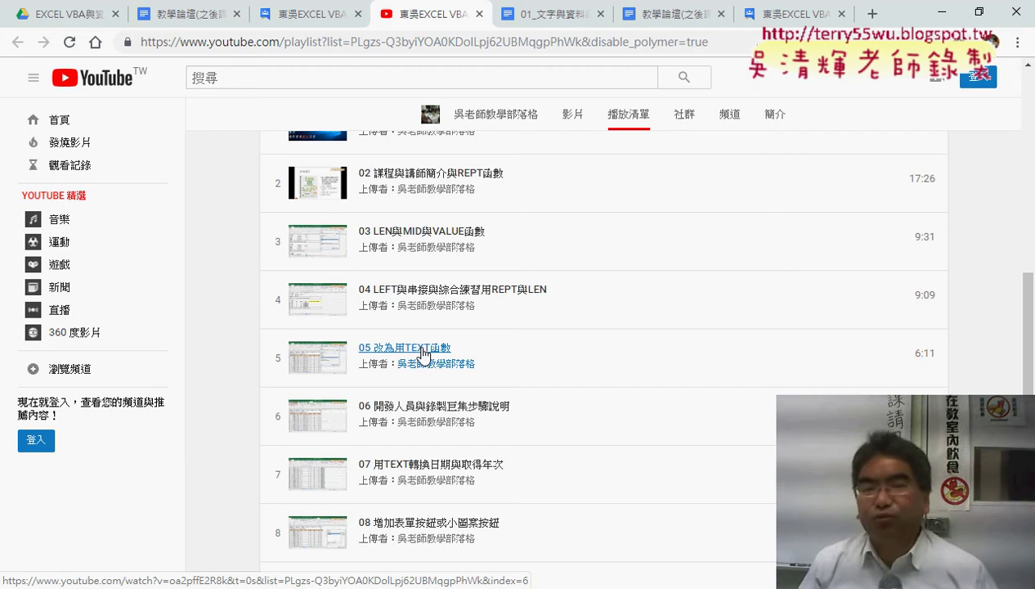
scroll(424, 356, up, 3)
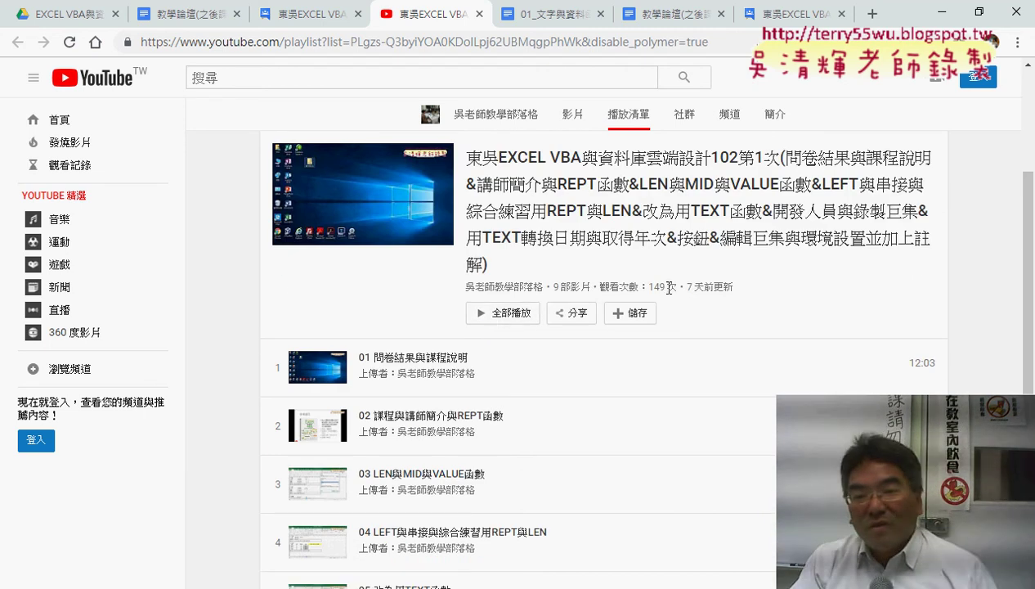
drag(680, 287, 605, 290)
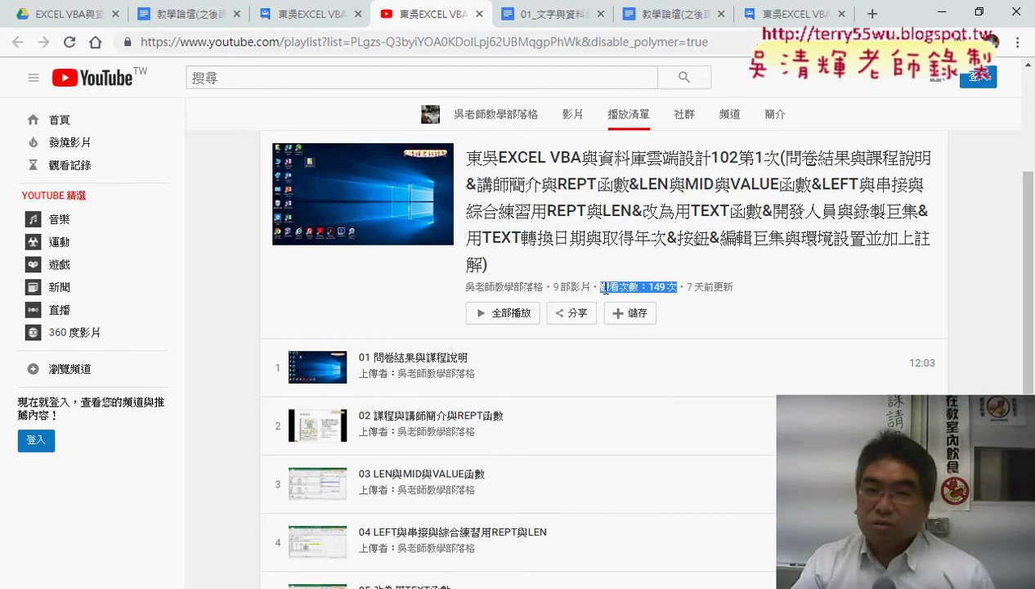
click(479, 13)
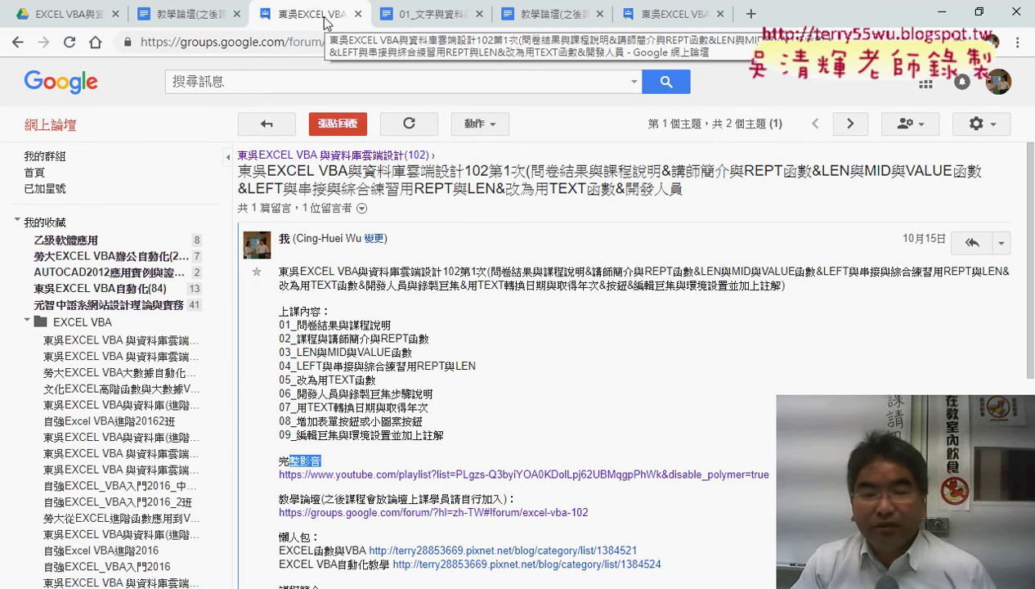
- Highlight the 09 lesson line, then switch to the 01文字與資料函數 folder window
drag(449, 442, 279, 438)
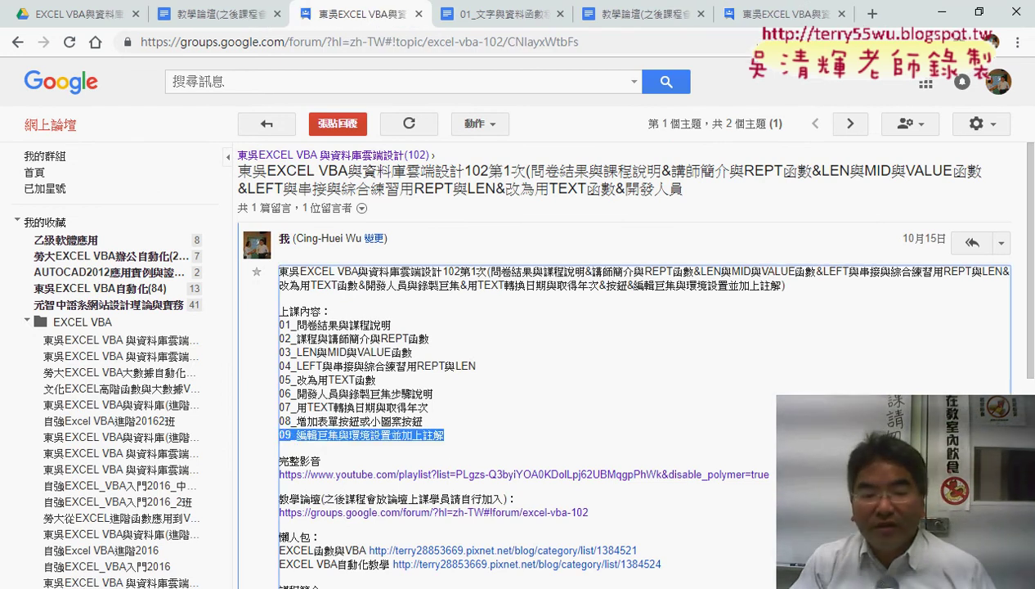
click(135, 587)
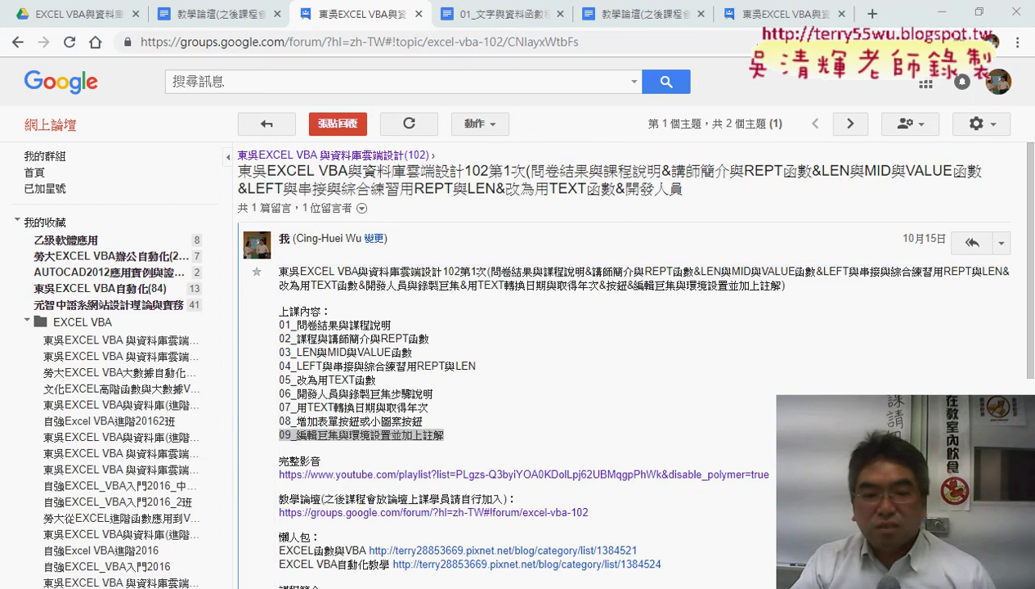
click(223, 542)
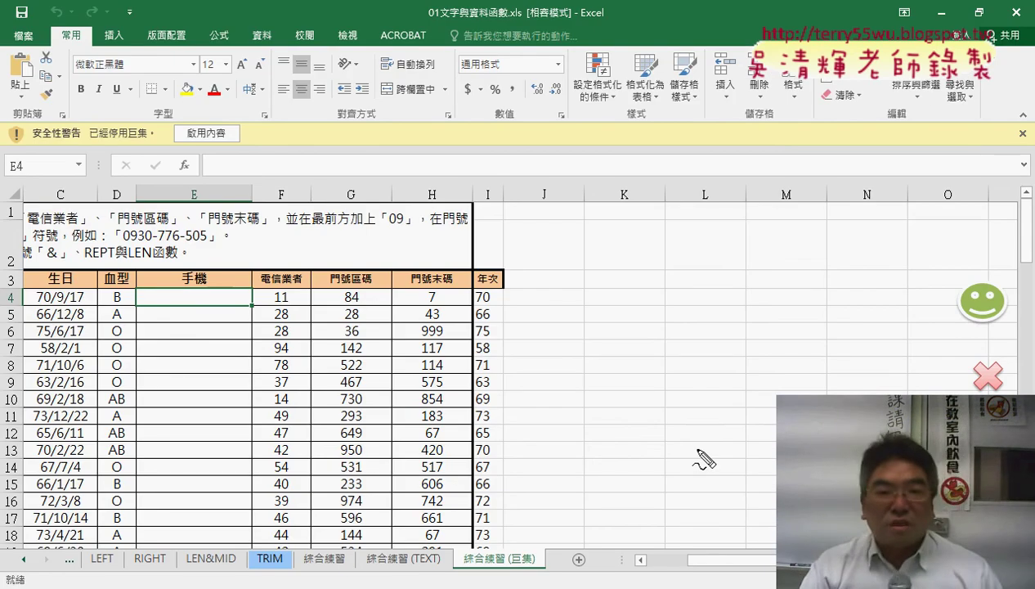
- Circle the macro security warning in red, erase it, and choose 啟用內容 to enable content
mouse_move(242, 158)
mouse_down()
mouse_move(162, 154)
mouse_move(242, 157)
mouse_up()
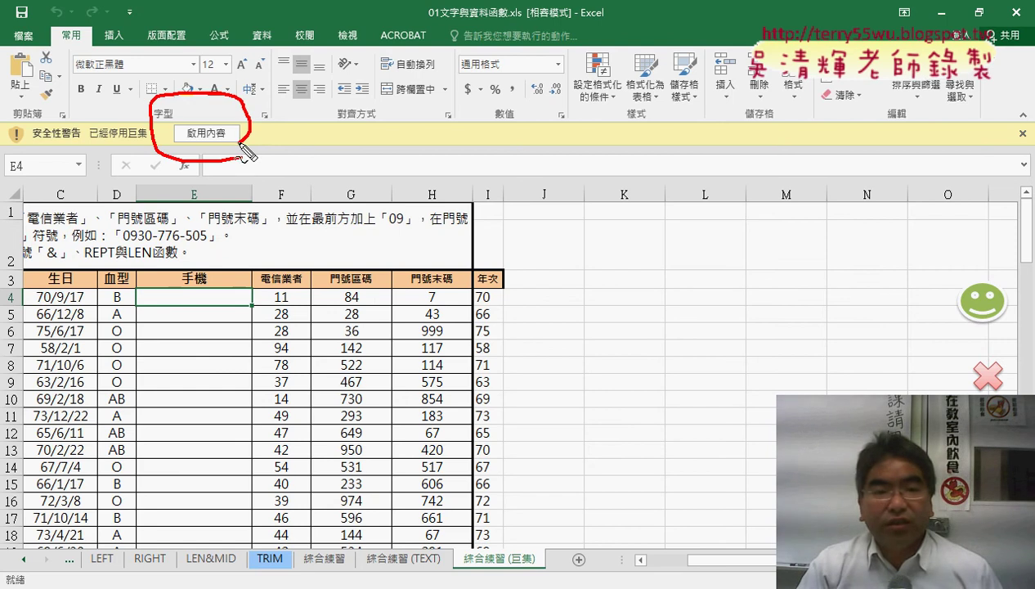
mouse_move(352, 376)
mouse_down()
mouse_move(245, 171)
mouse_move(271, 176)
mouse_up()
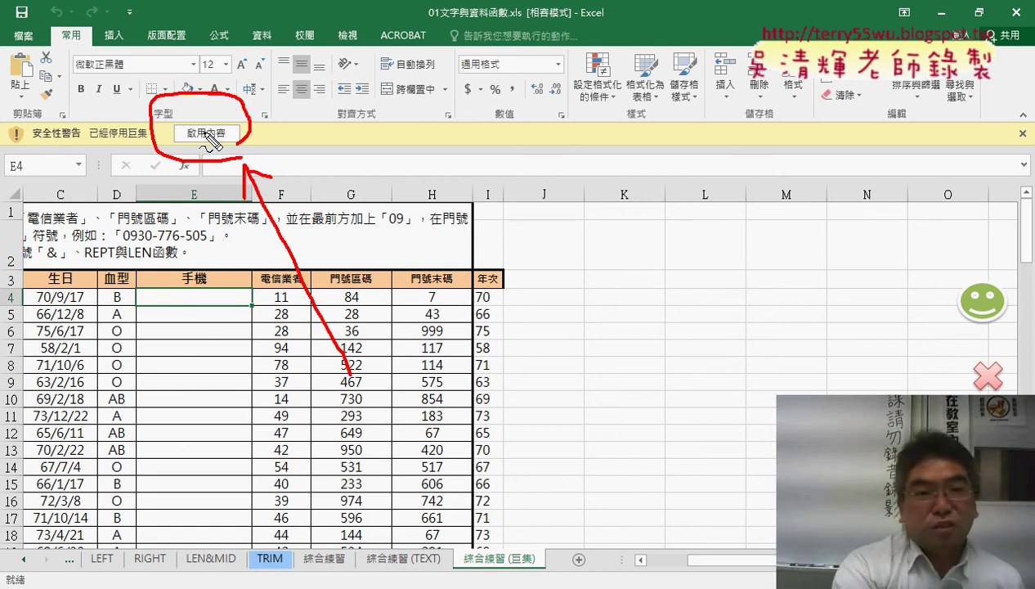
key(Escape)
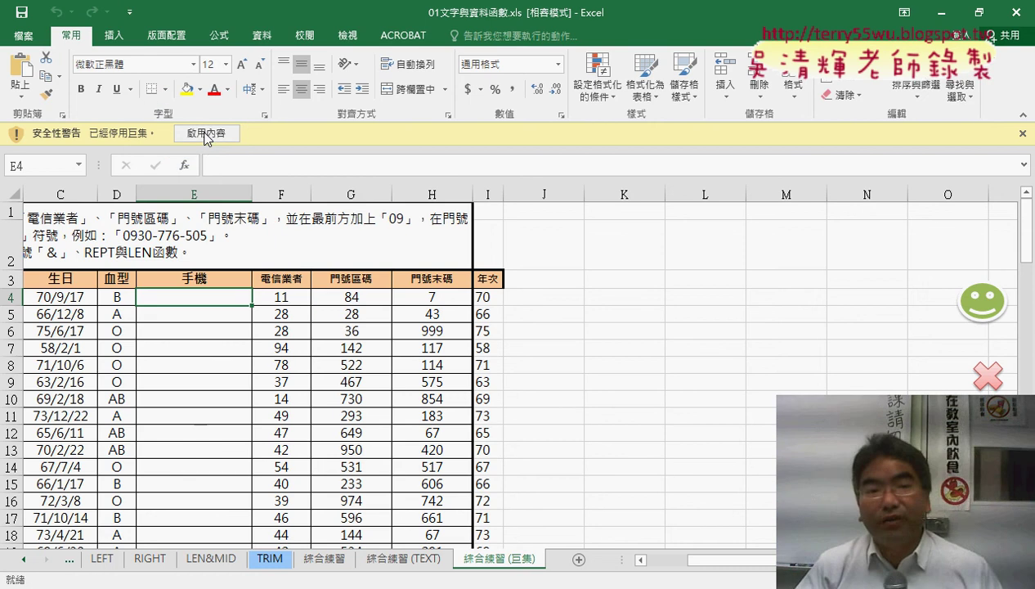
click(206, 135)
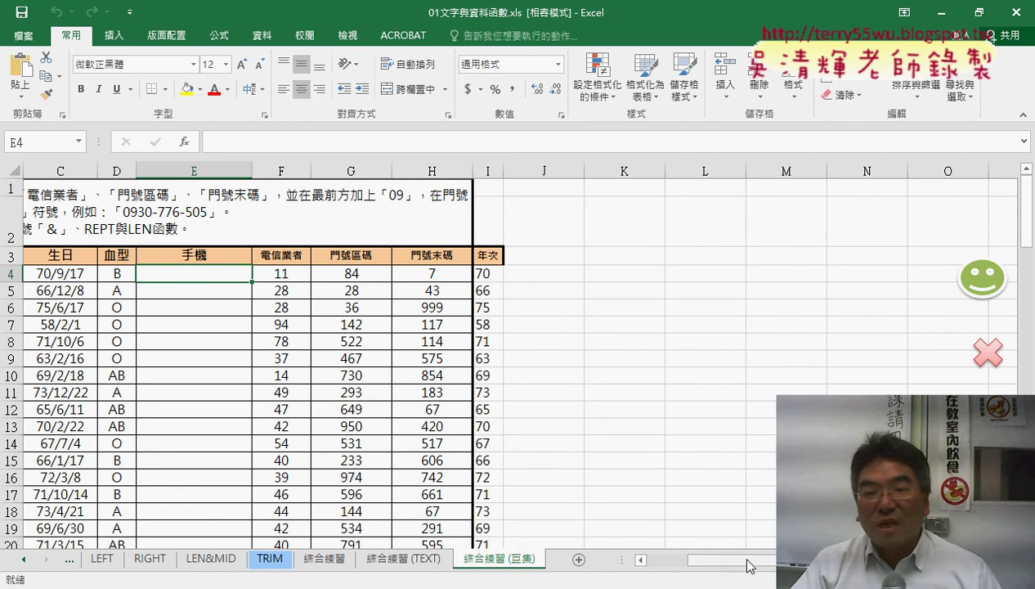
- Run the red X clear macro, the smiley fill macro, then clear column E again
mouse_move(746, 563)
mouse_down()
mouse_move(669, 570)
mouse_move(695, 570)
mouse_up()
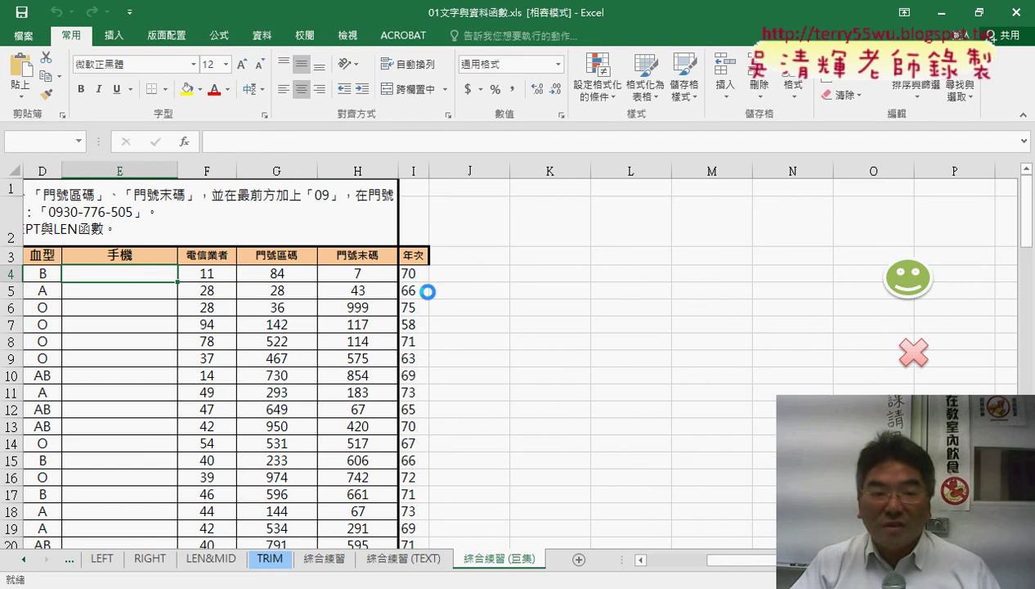
click(913, 352)
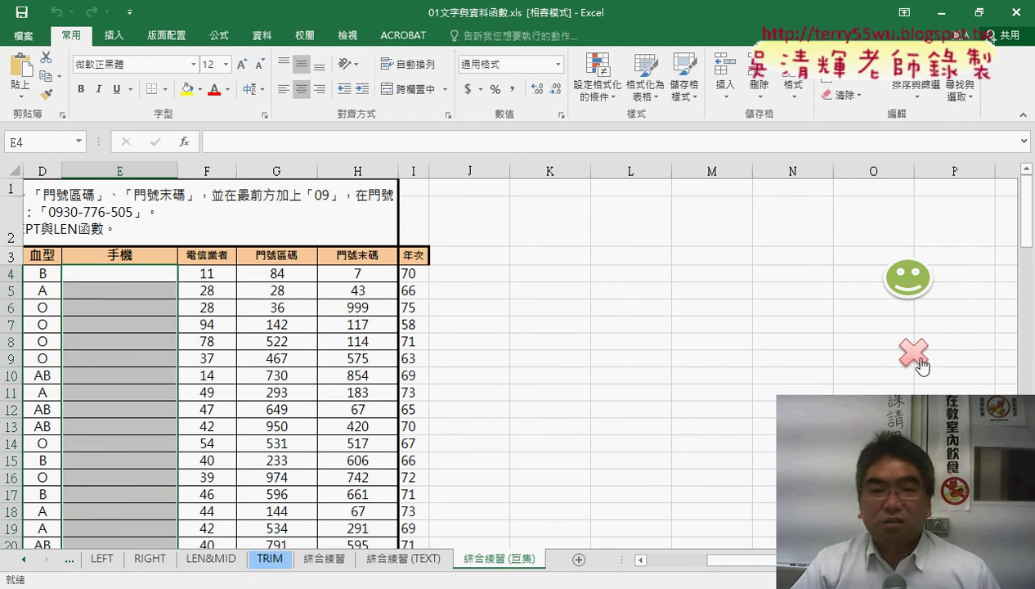
click(908, 278)
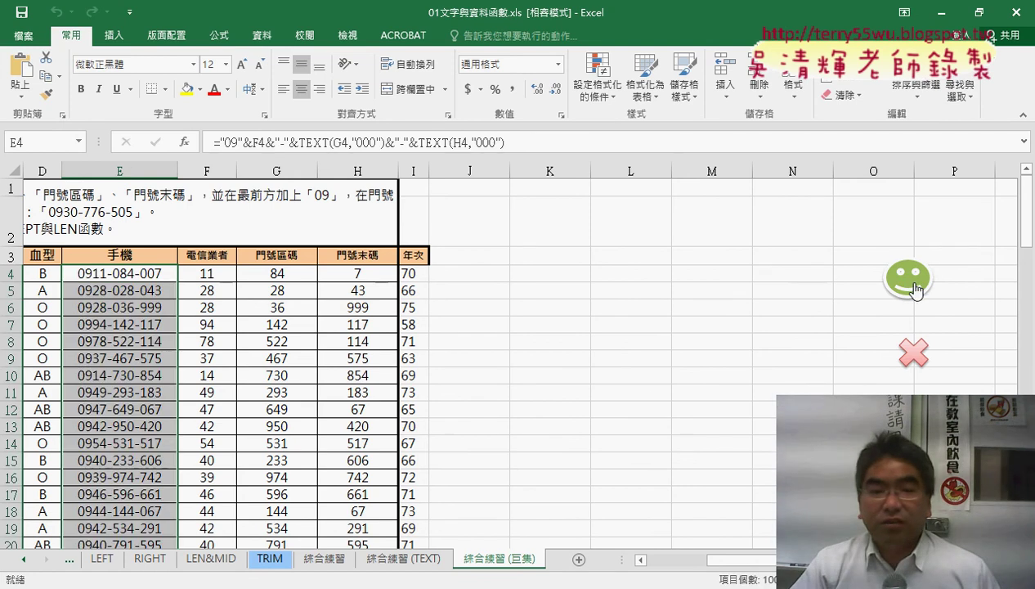
click(913, 359)
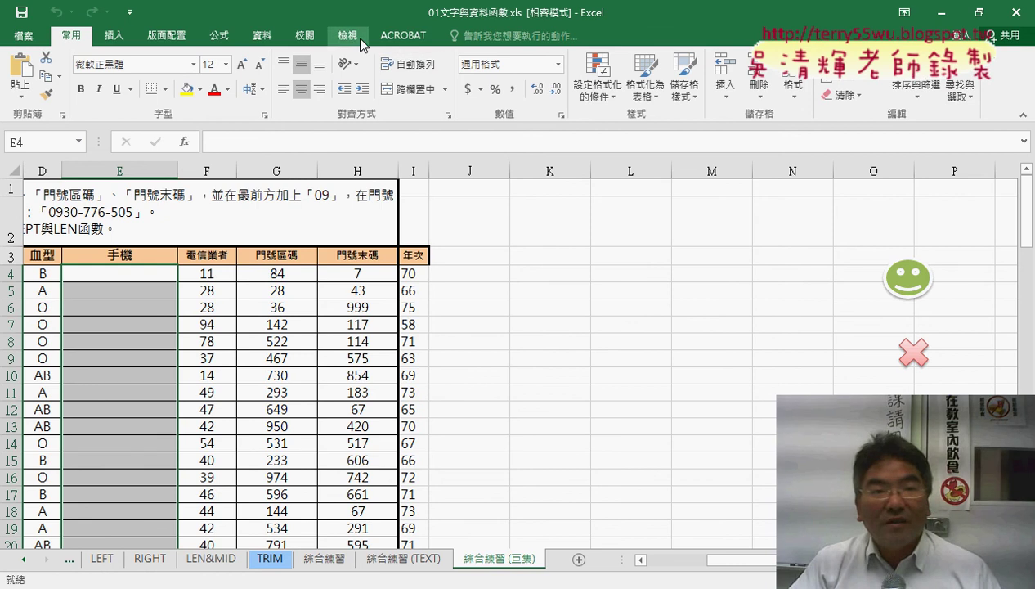
- Turn on the 開發人員 (Developer) tab in Excel Options' ribbon customization
click(129, 12)
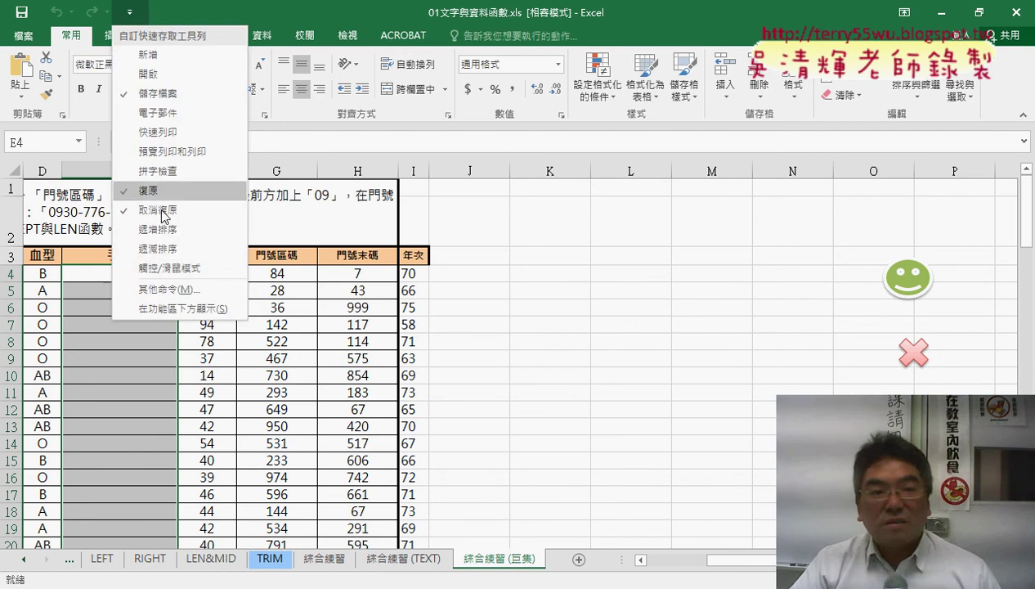
click(175, 289)
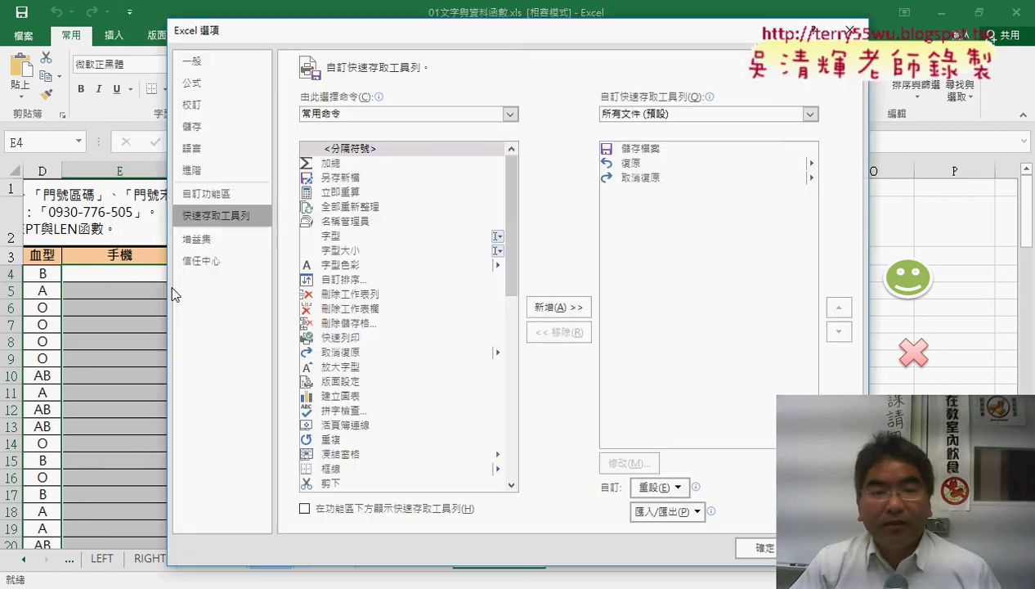
click(205, 194)
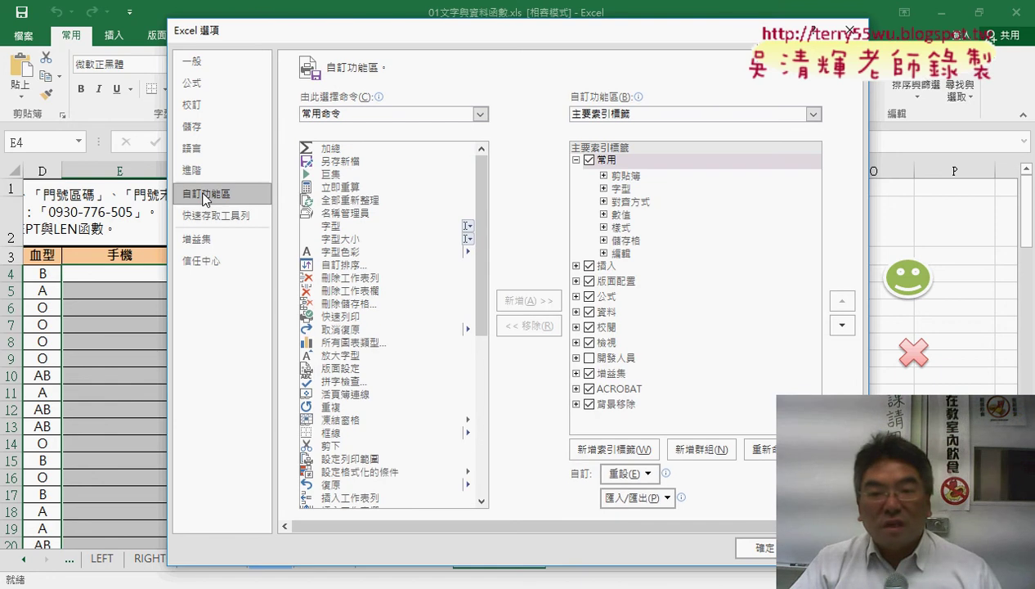
click(590, 358)
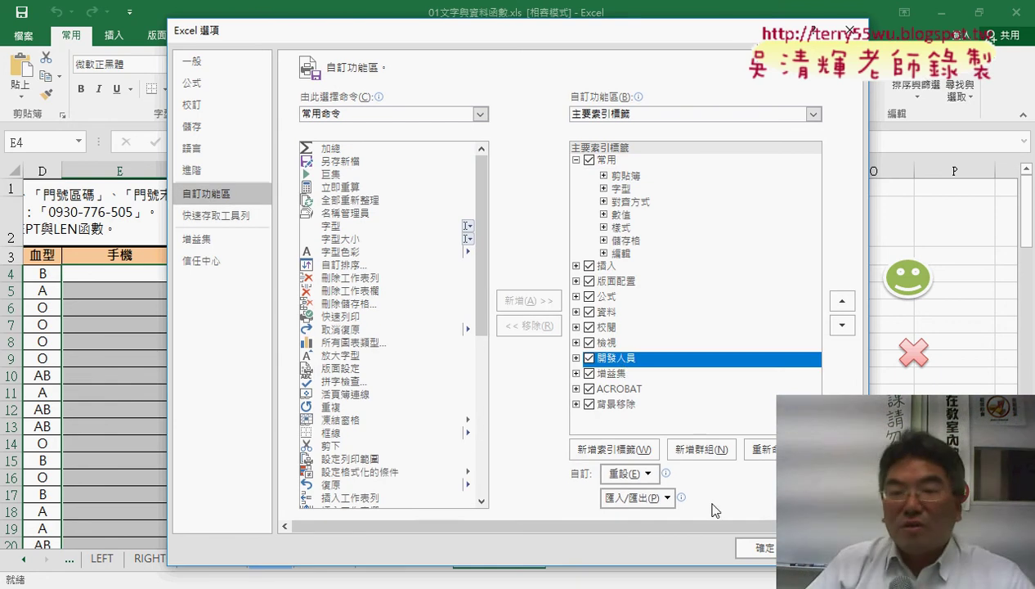
click(765, 548)
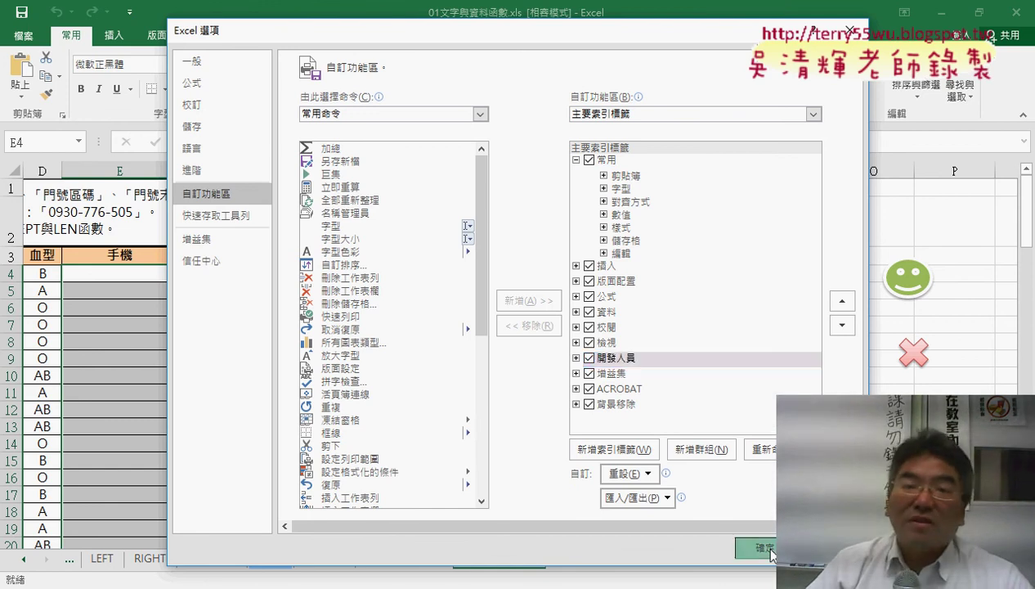
- Draw a form button right of the table and assign it the 手機號碼串接 macro
click(399, 35)
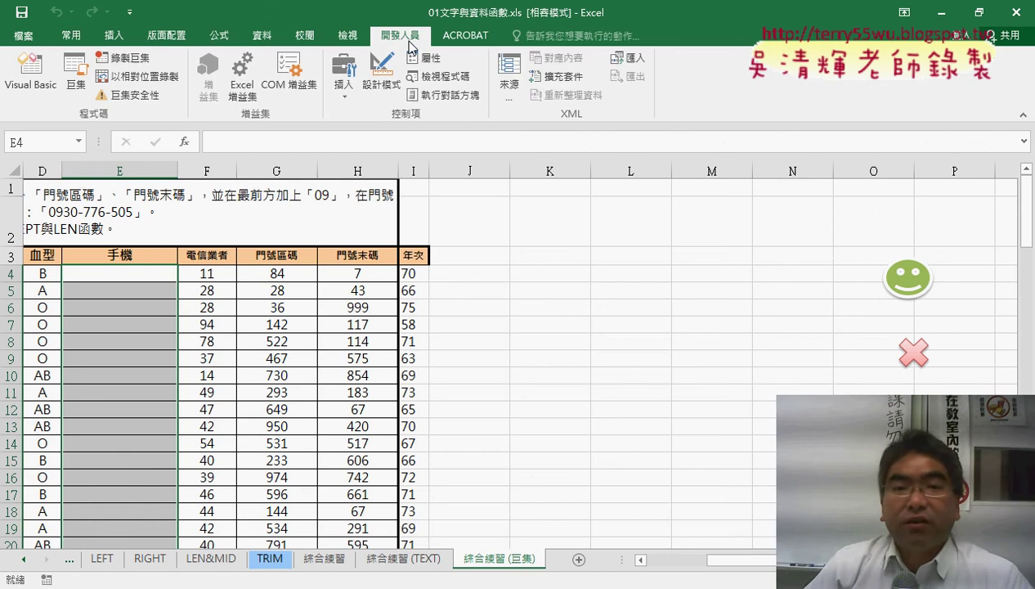
click(343, 75)
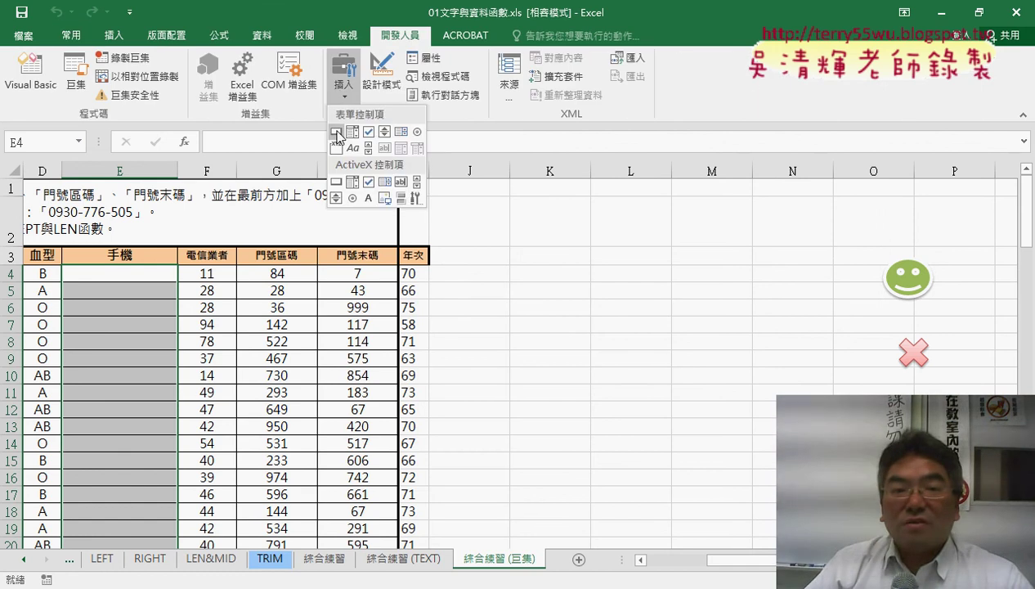
click(337, 135)
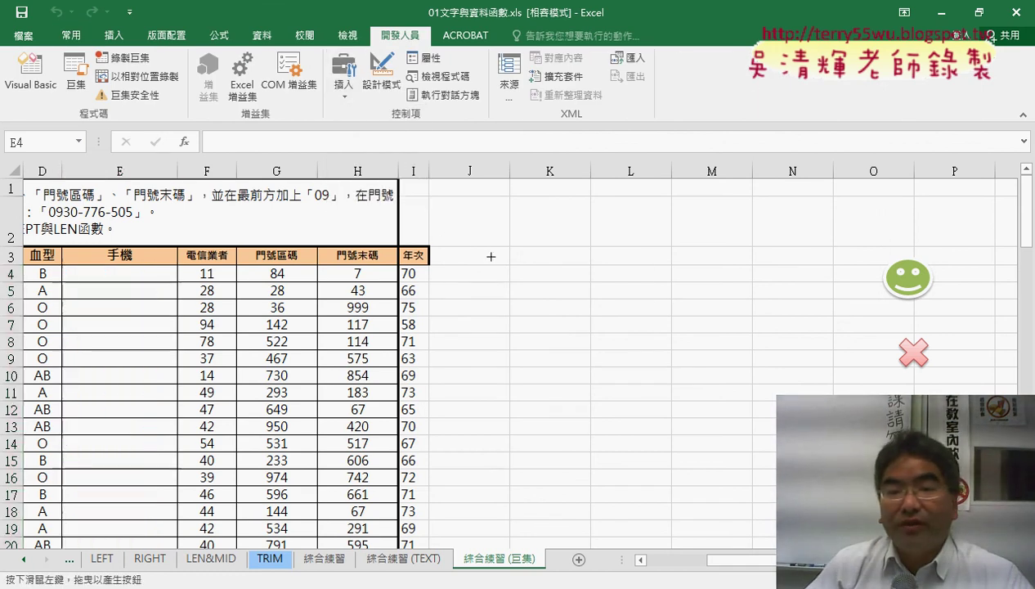
drag(490, 257, 652, 302)
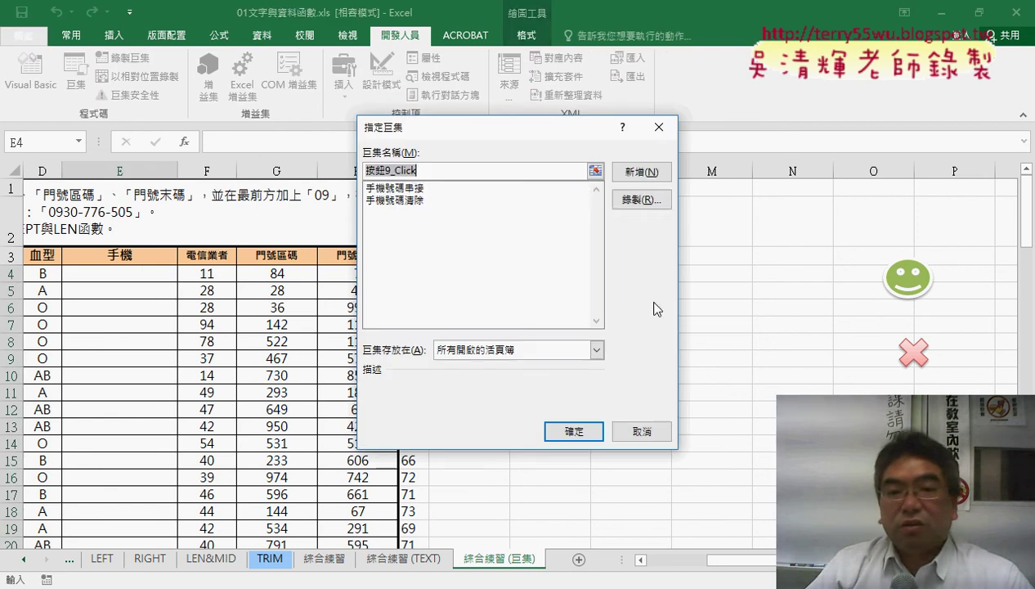
click(421, 189)
drag(425, 170, 365, 171)
key(ctrl+c)
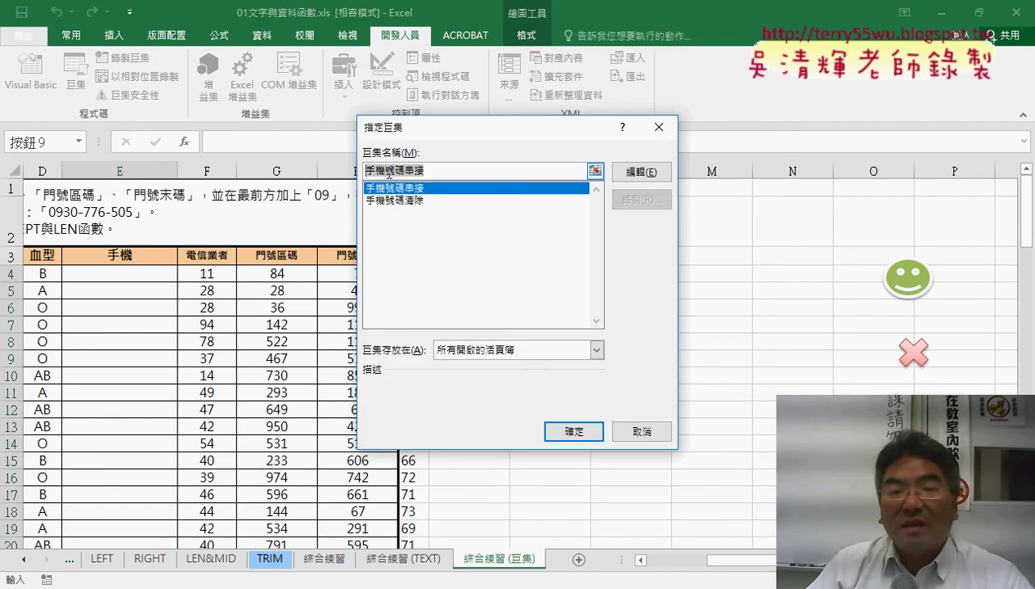
right_click(385, 169)
key(Escape)
click(574, 431)
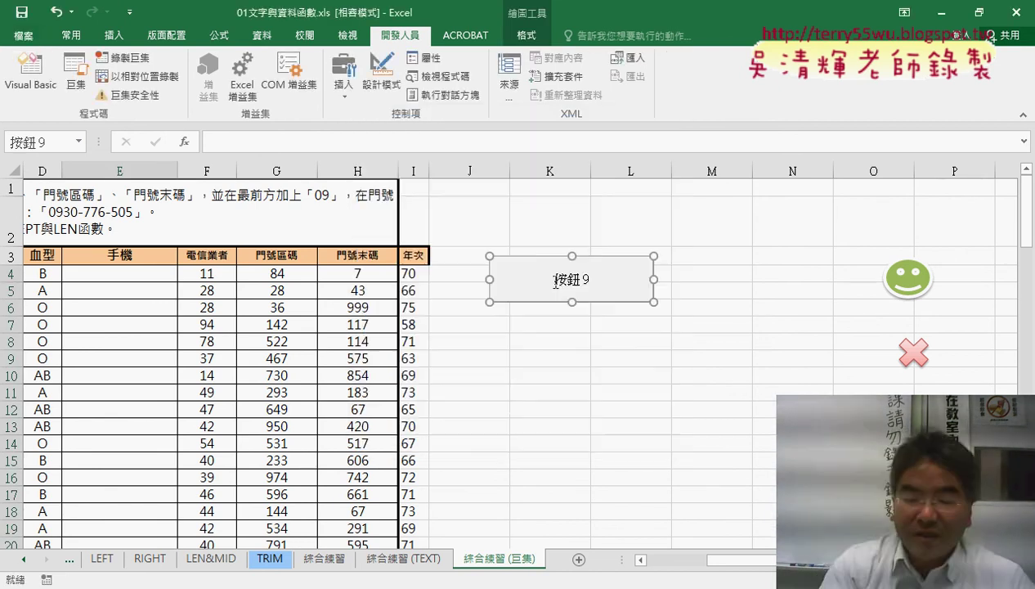
- Replace the button's default caption with 手機號碼串接
drag(549, 279, 583, 279)
key(Delete)
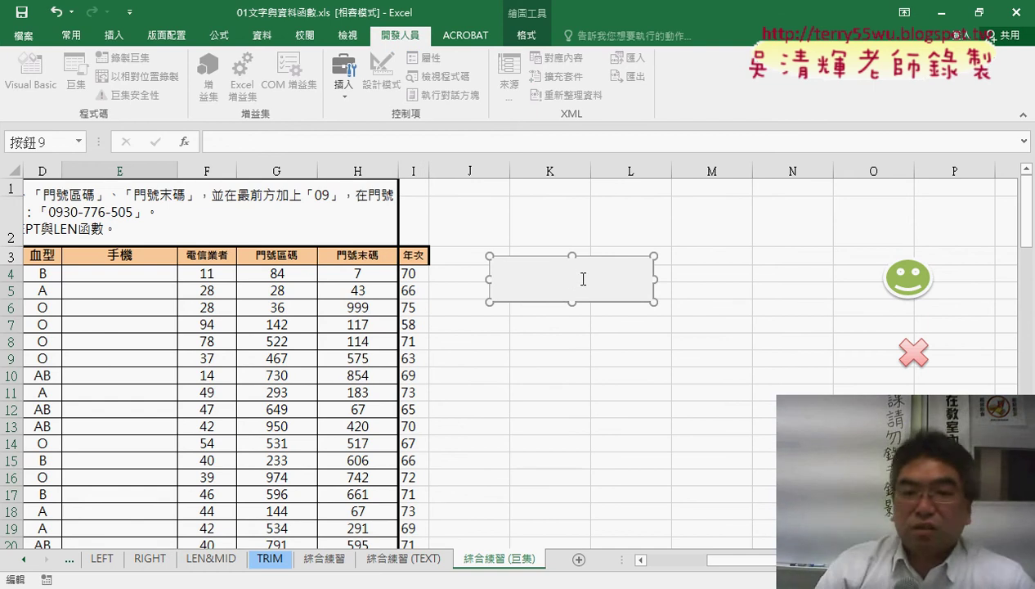
key(ctrl+v)
click(613, 352)
right_click(568, 286)
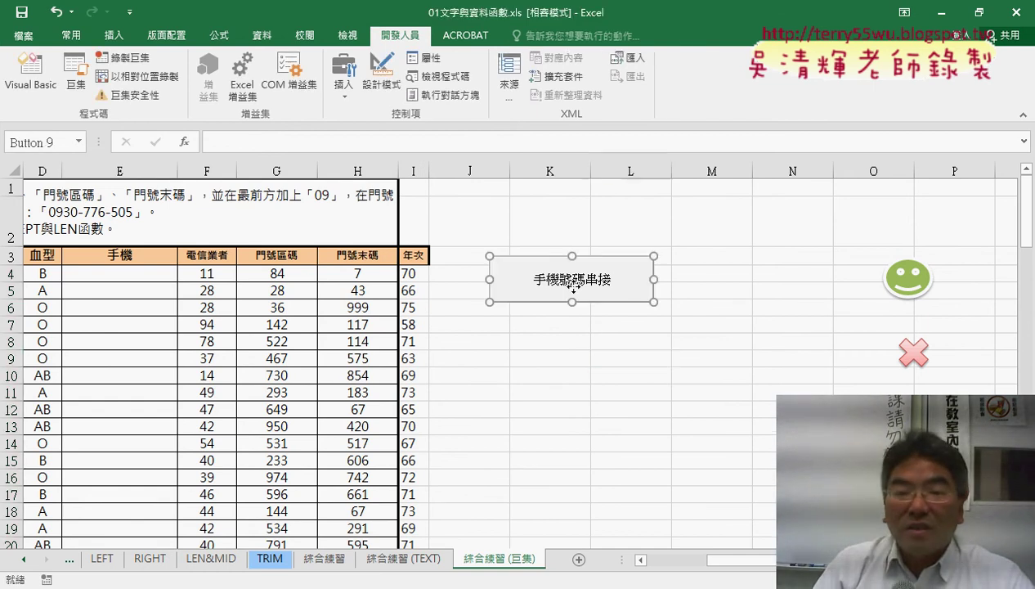
click(591, 312)
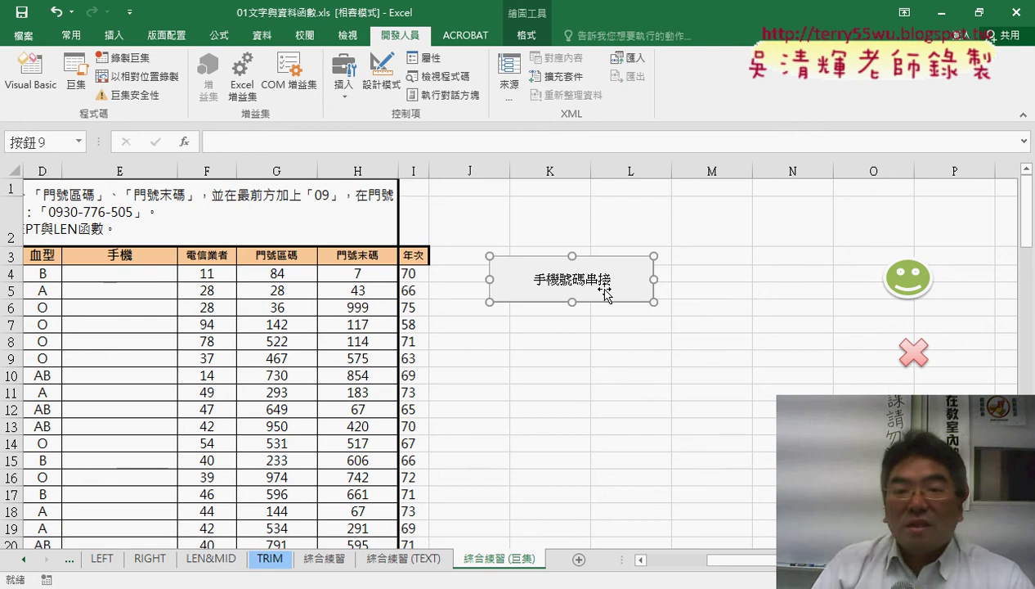
click(343, 73)
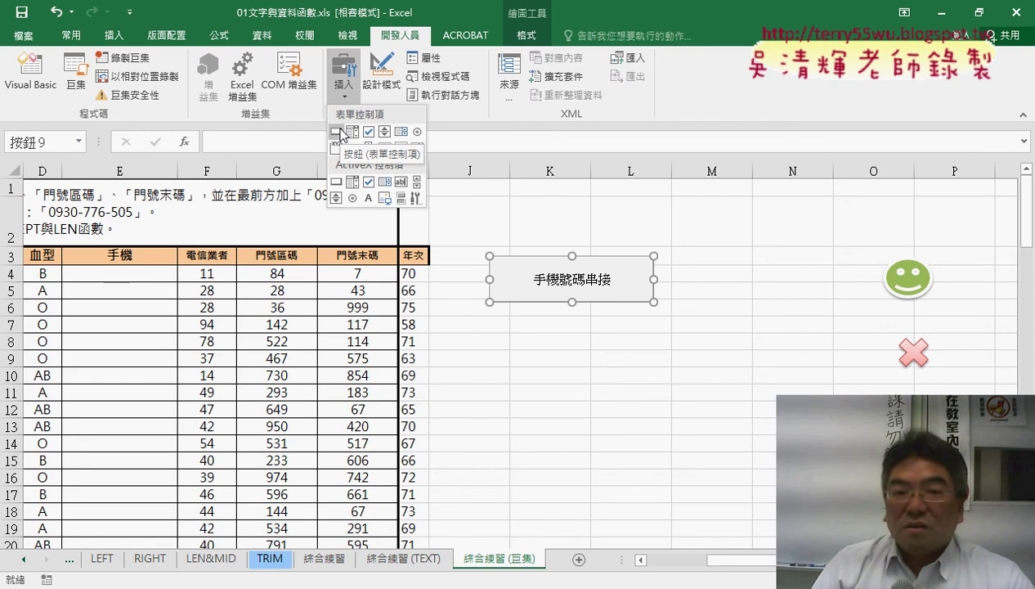
click(340, 132)
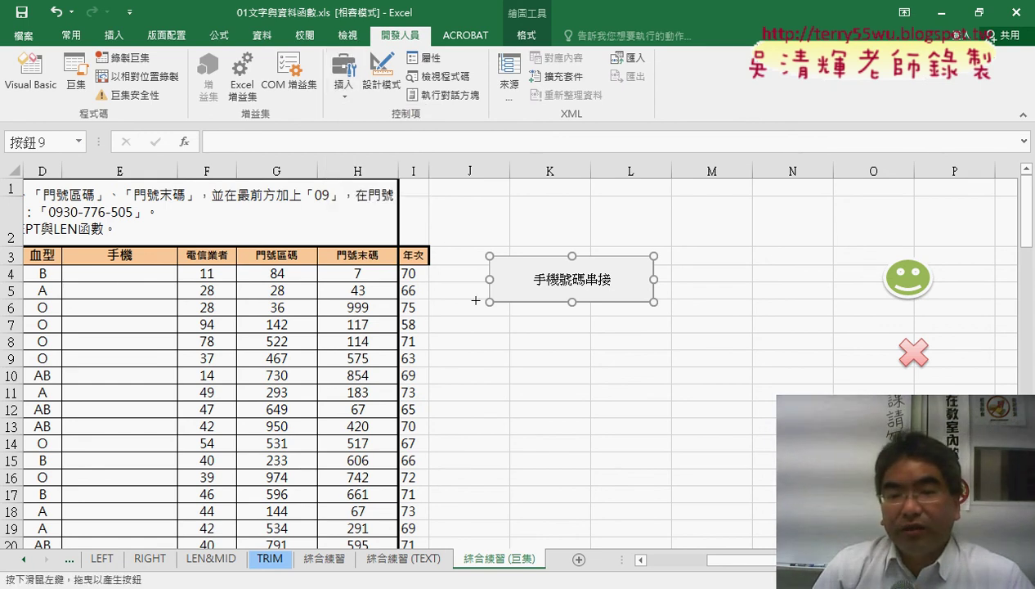
- Draw a second button below with the clearing macro, then delete it
drag(490, 310, 666, 368)
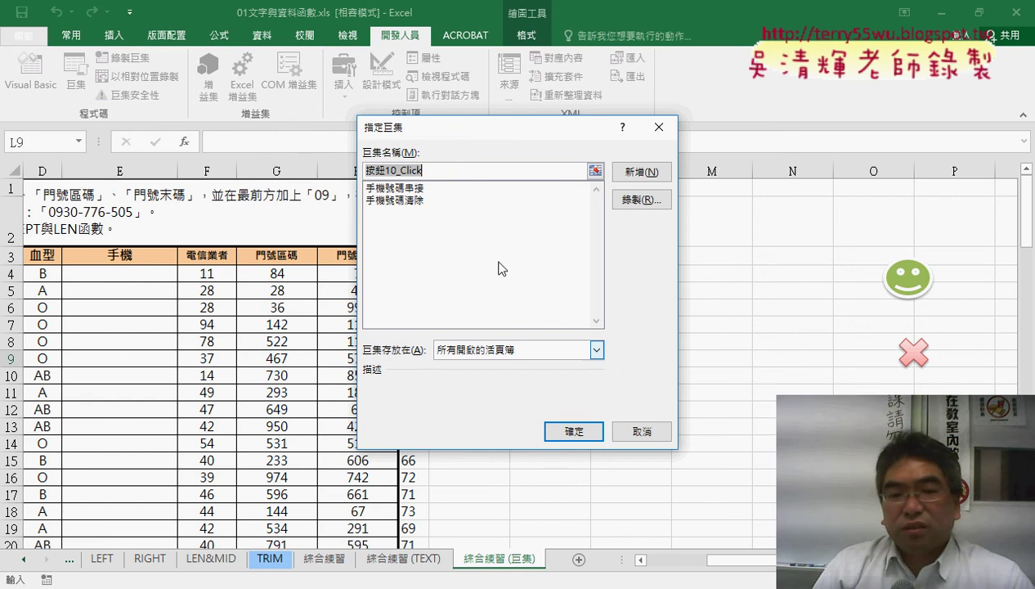
click(409, 199)
click(574, 431)
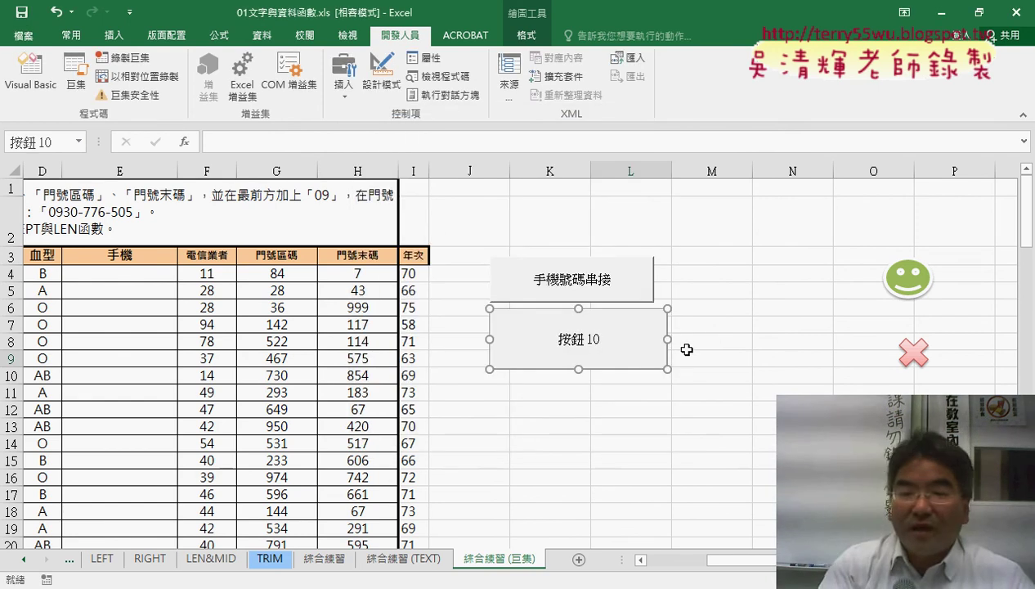
key(Delete)
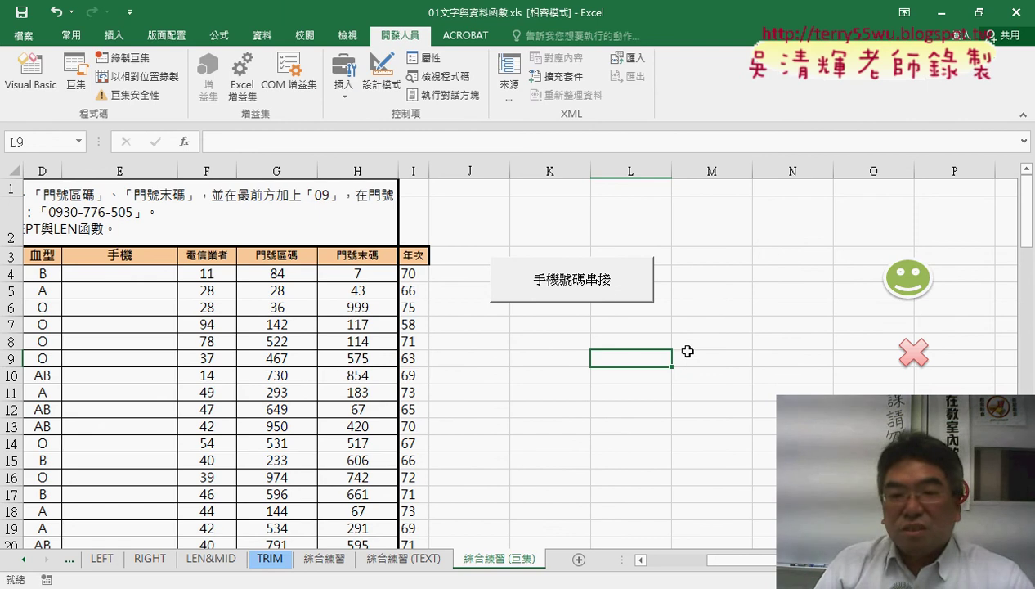
- Copy the 手機號碼串接 button and paste the duplicate just below it
right_click(594, 278)
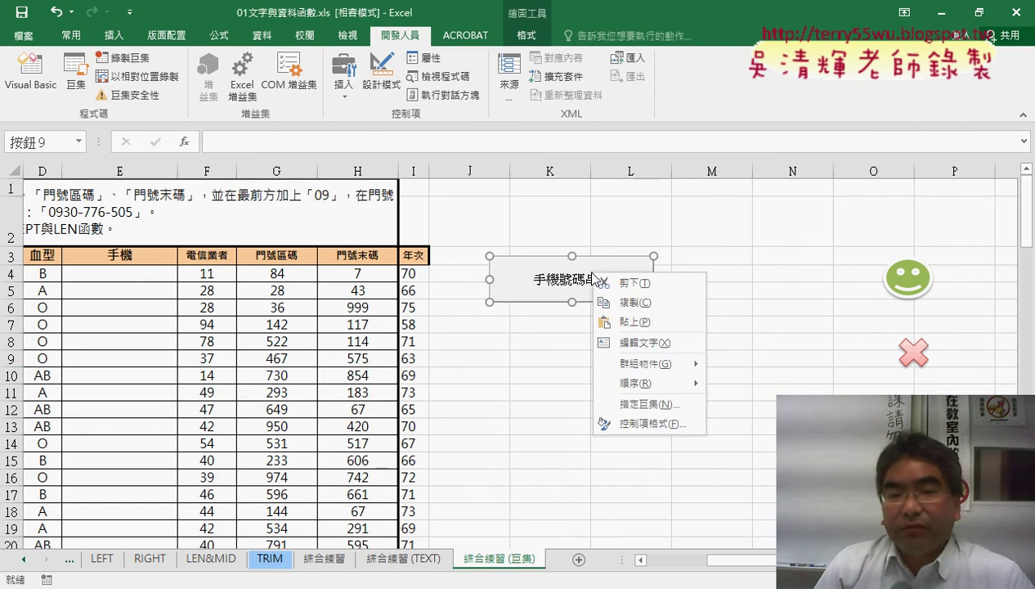
click(566, 266)
right_click(587, 263)
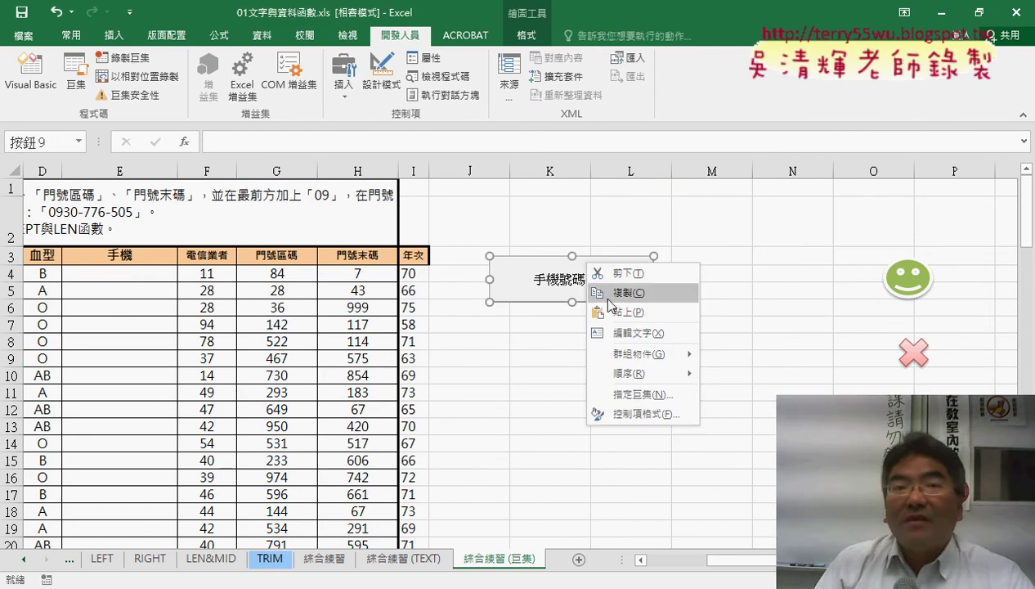
click(608, 296)
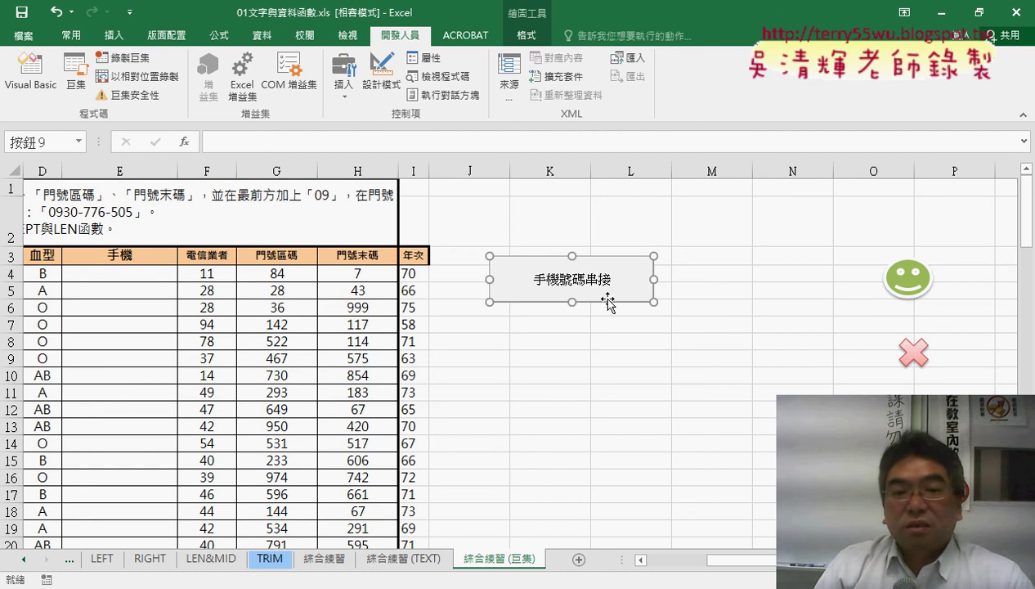
click(489, 314)
key(ctrl+v)
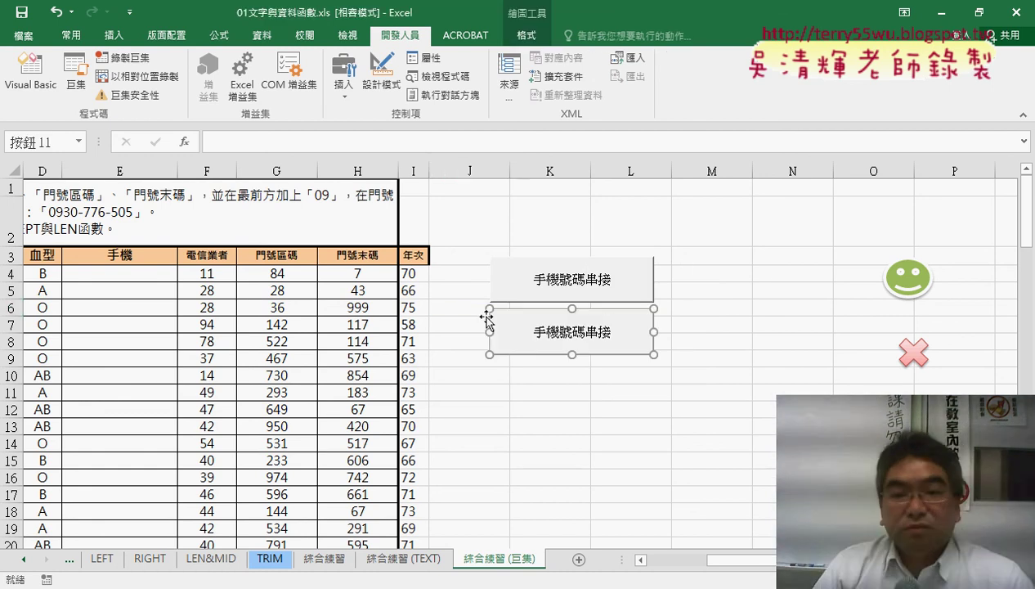
- Assign the 手機號碼清除 macro to the pasted button
right_click(599, 335)
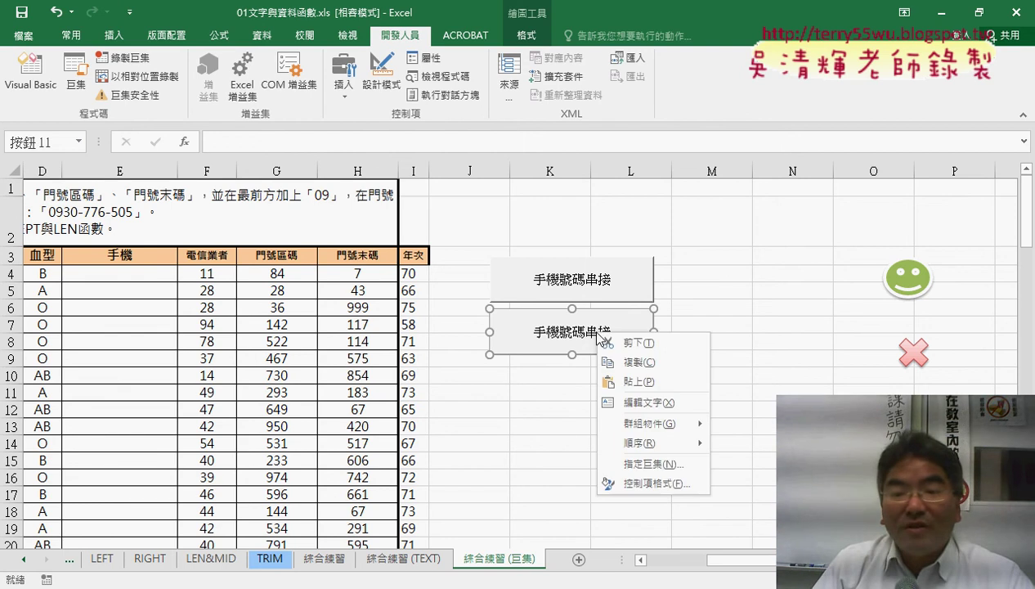
click(651, 463)
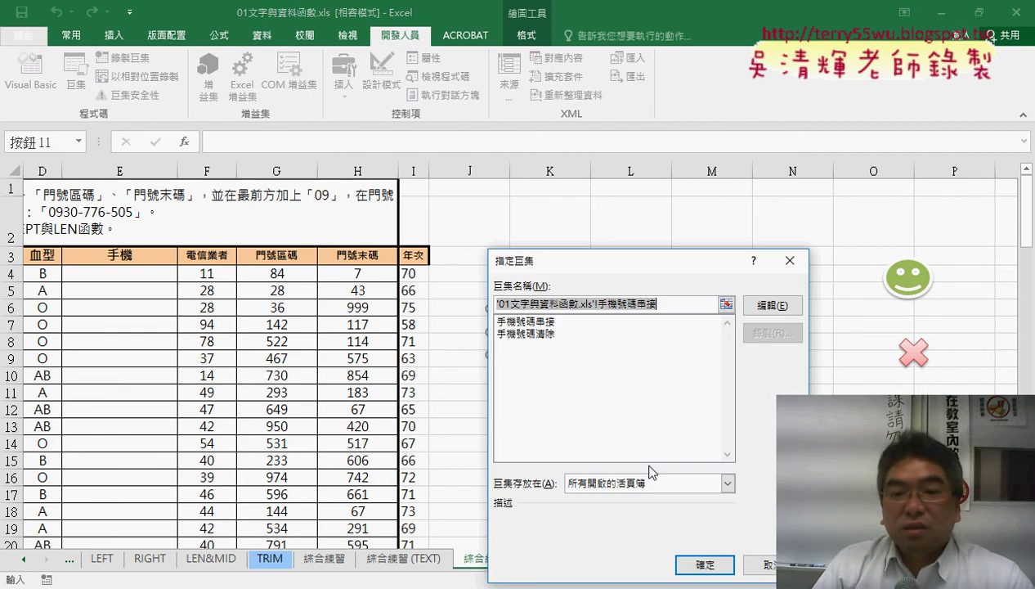
click(548, 333)
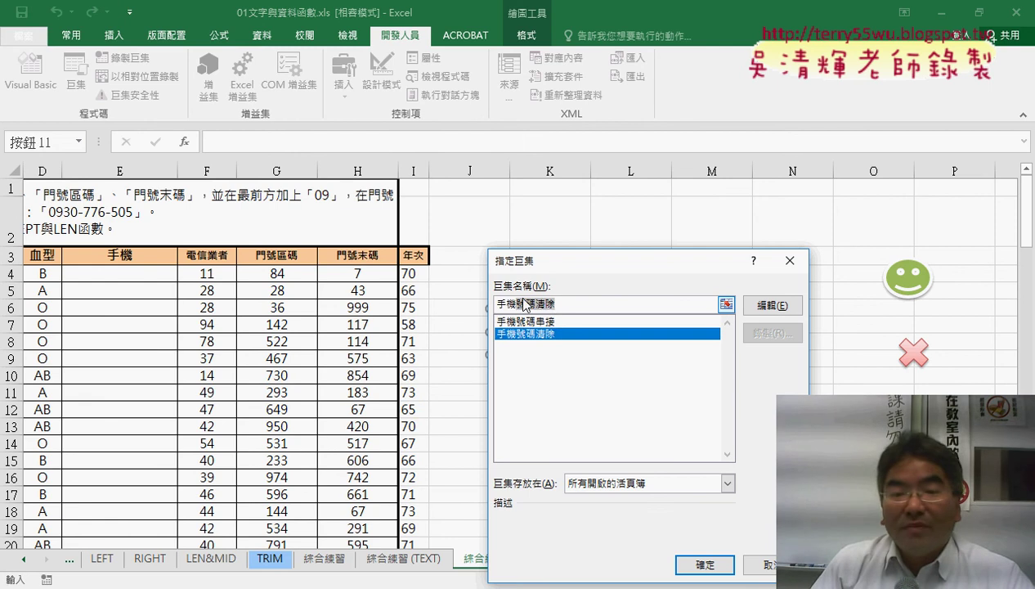
drag(556, 303, 494, 304)
right_click(541, 304)
click(570, 333)
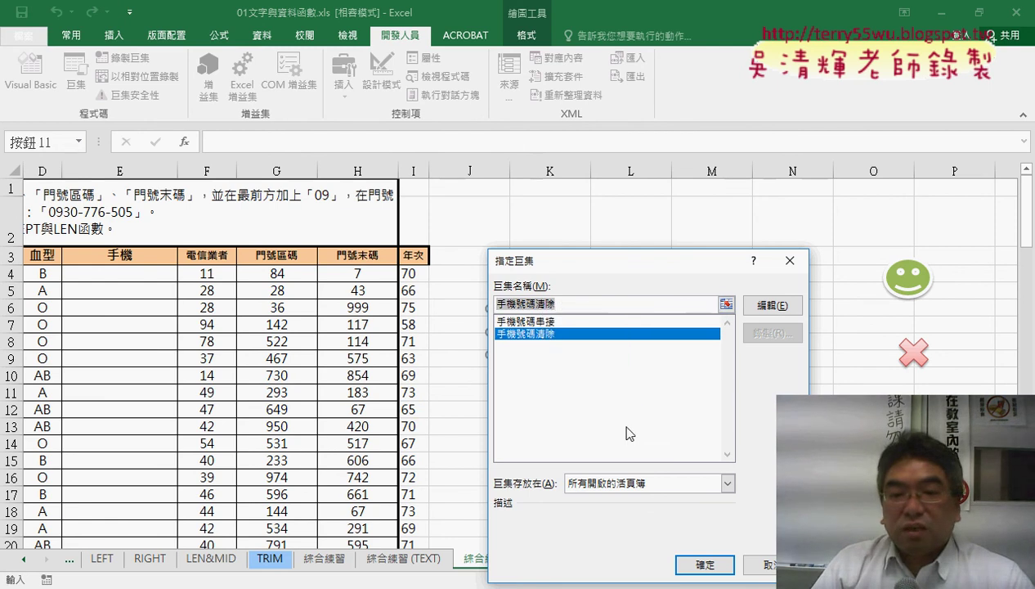
click(694, 560)
- Change the pasted button's caption to 手機號碼清除
click(539, 337)
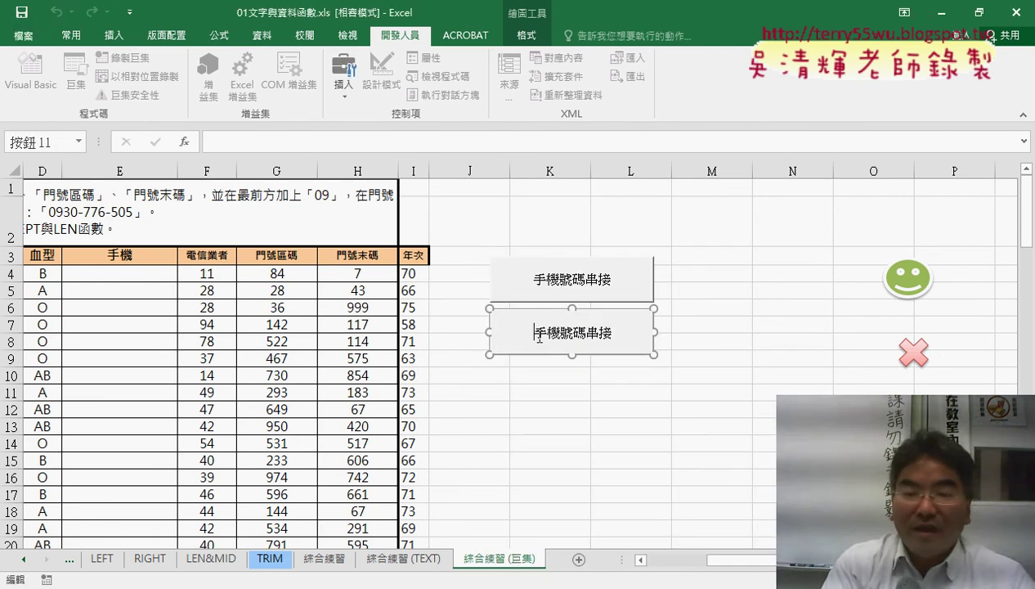
key(Delete)
key(Delete)
key(Delete)
key(Delete)
key(Delete)
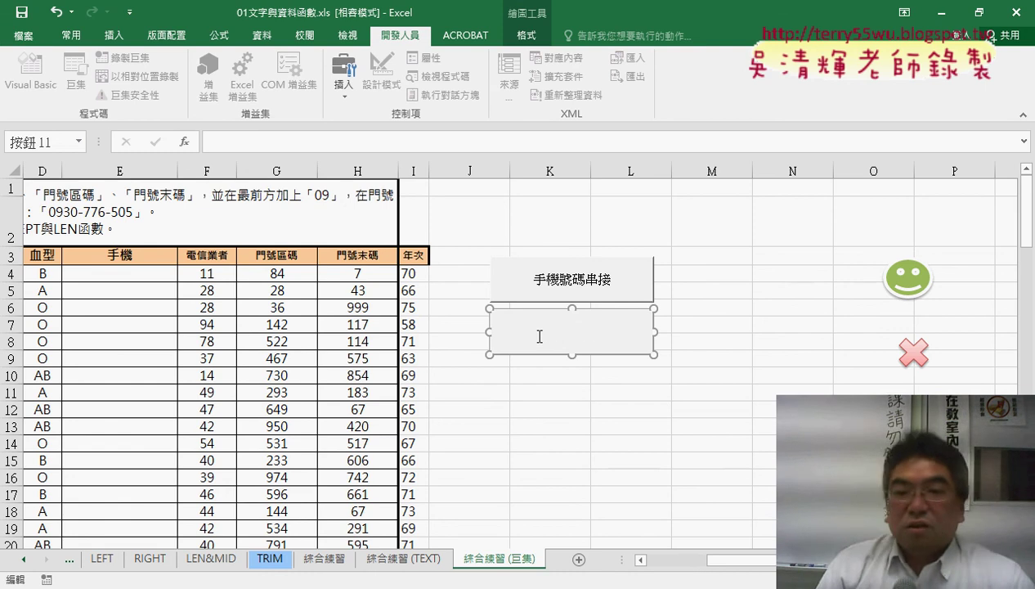
key(ctrl+v)
click(719, 373)
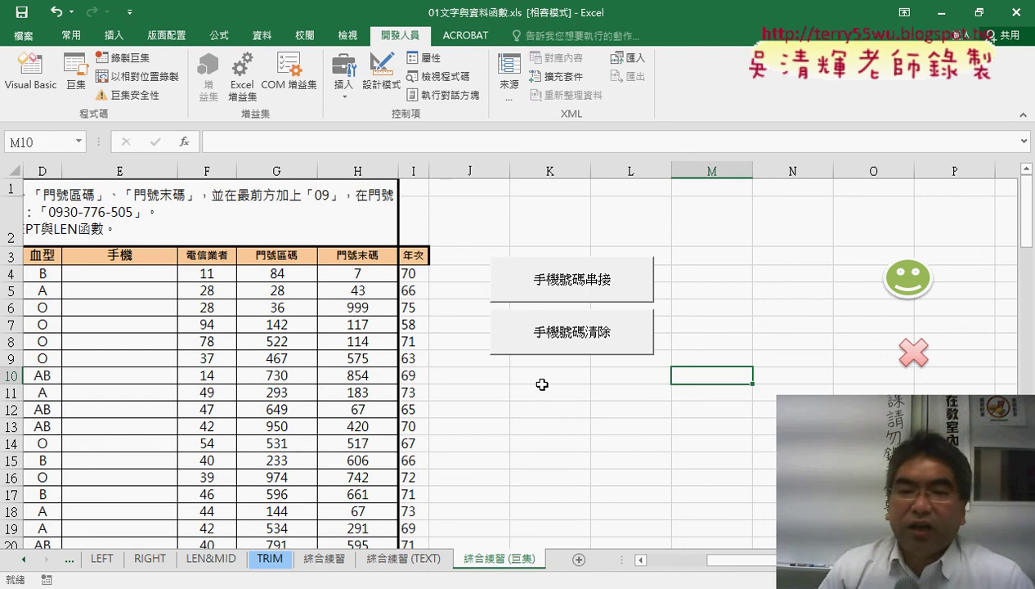
- Test the fill and clear buttons three times, then edit 手機號碼串接 from the Macros list
click(597, 283)
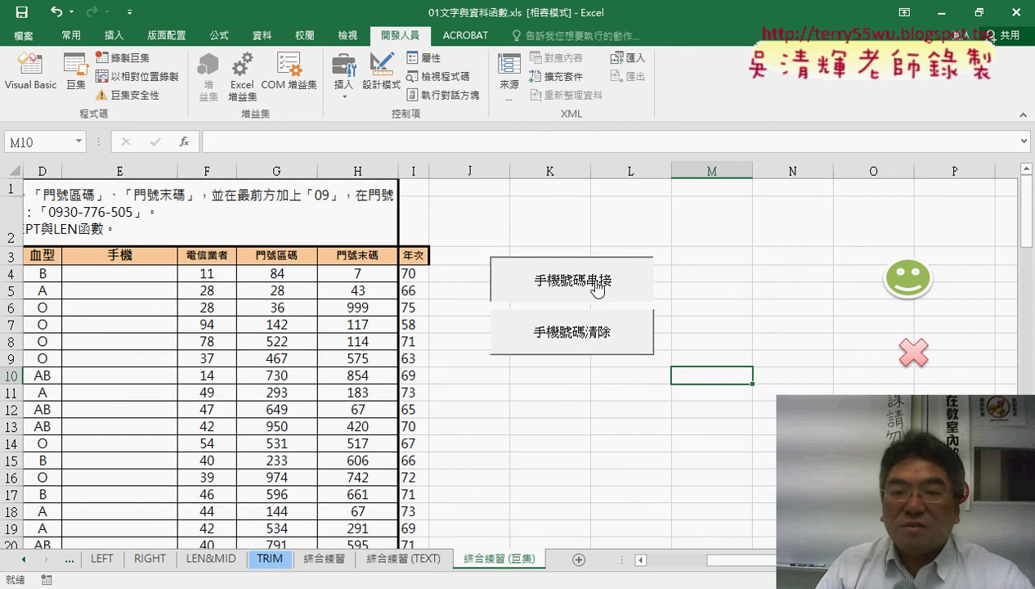
click(588, 342)
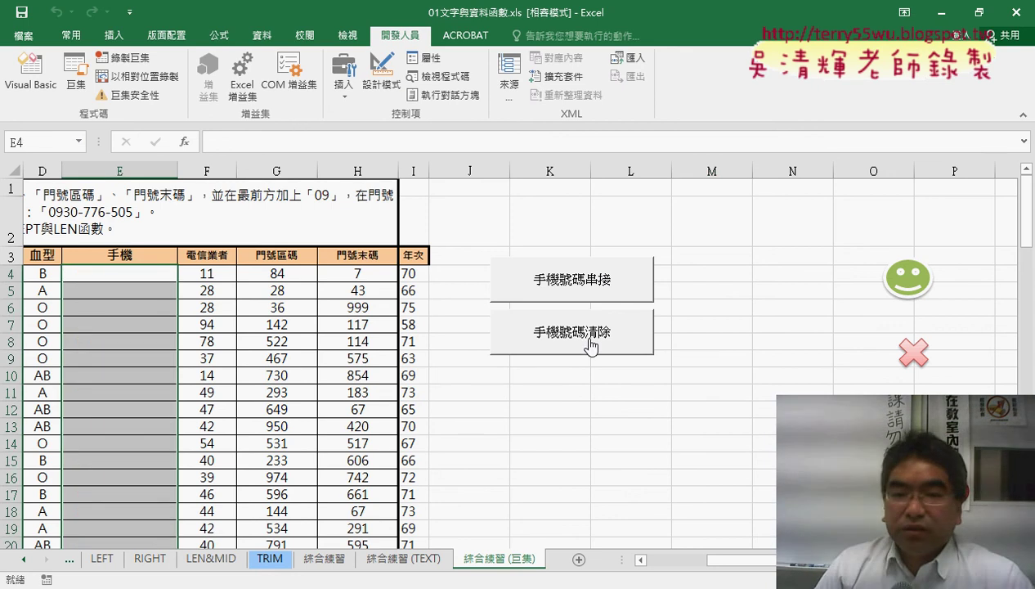
click(578, 295)
click(590, 339)
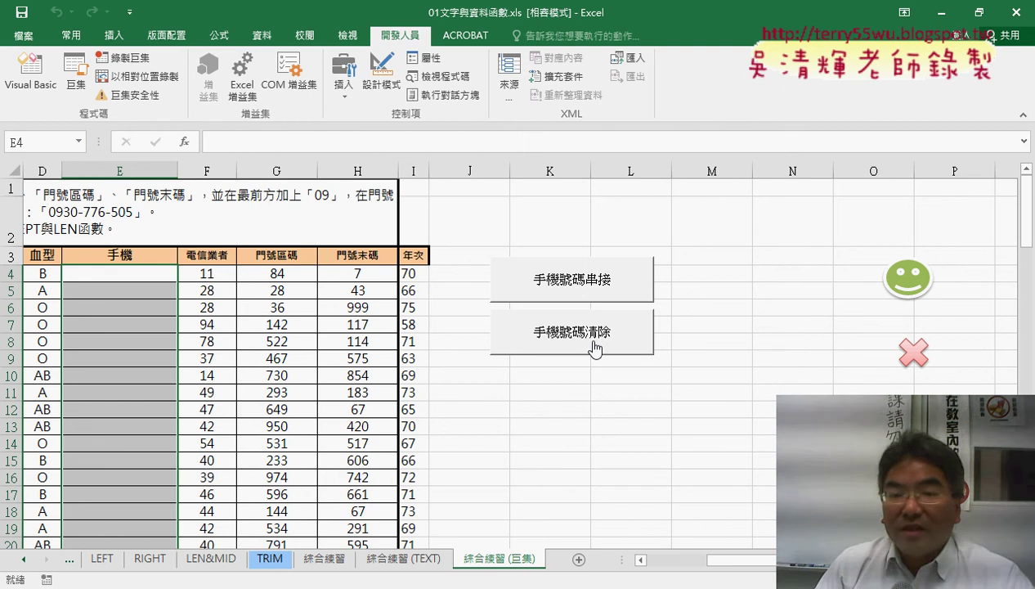
click(603, 286)
click(595, 335)
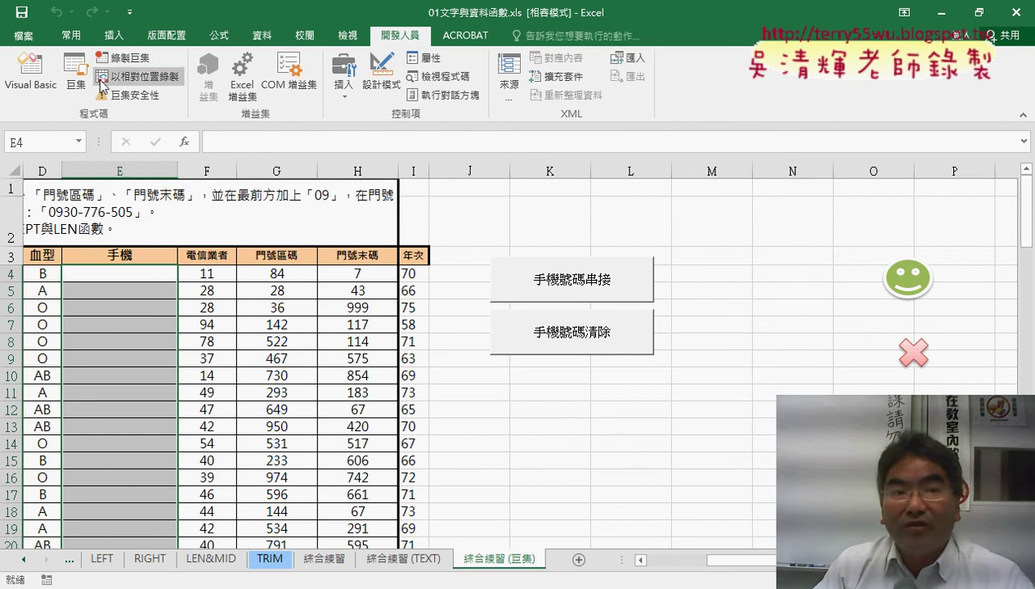
click(76, 75)
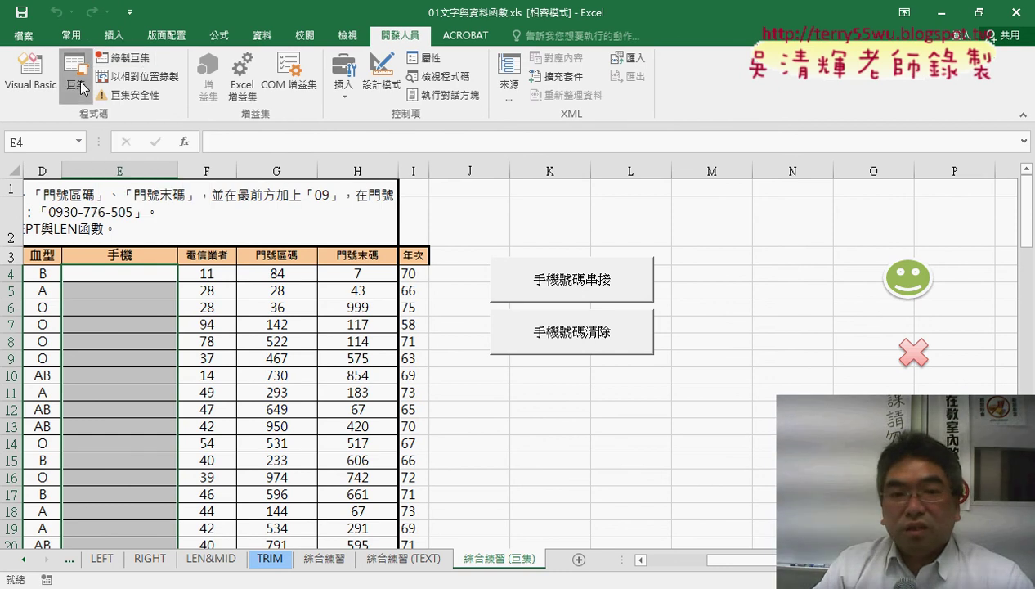
click(648, 230)
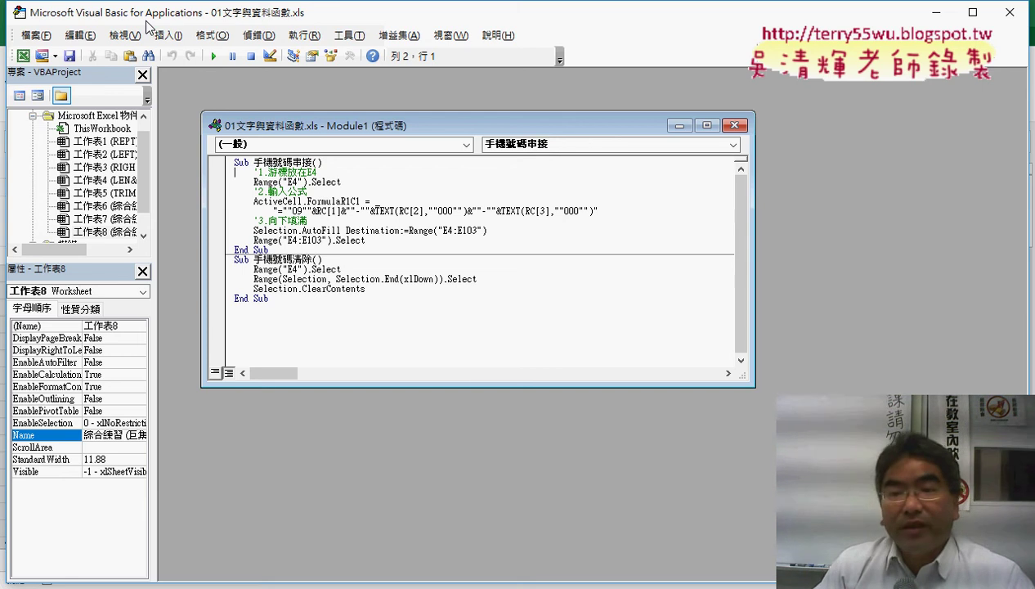
- Restore the VBA editor to a window, enlarge the project tree pane, and close Module1's code
click(706, 126)
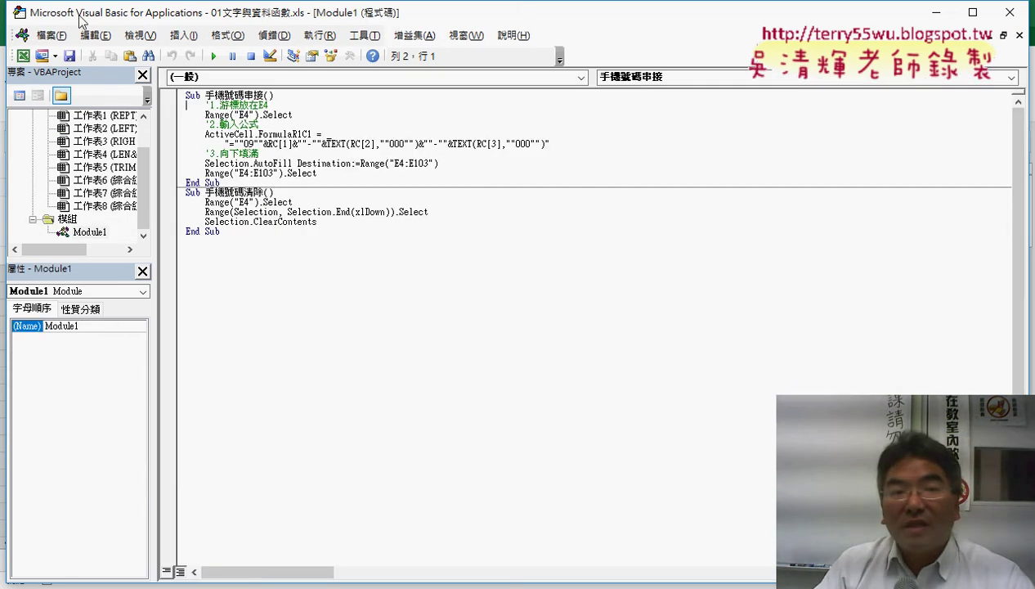
mouse_move(82, 20)
mouse_down()
mouse_move(98, 41)
mouse_move(207, 45)
mouse_up()
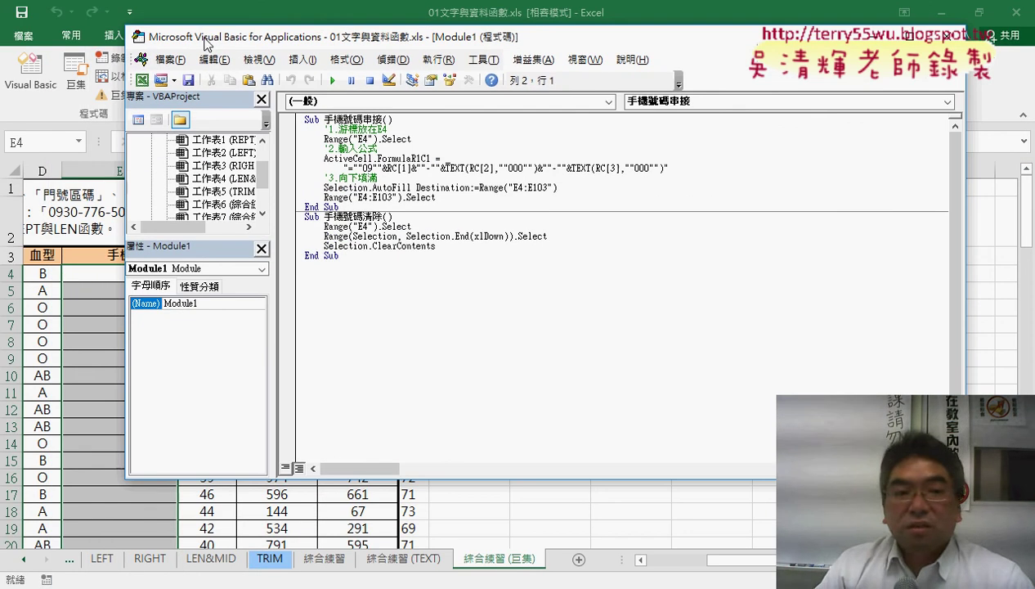
drag(216, 238, 200, 349)
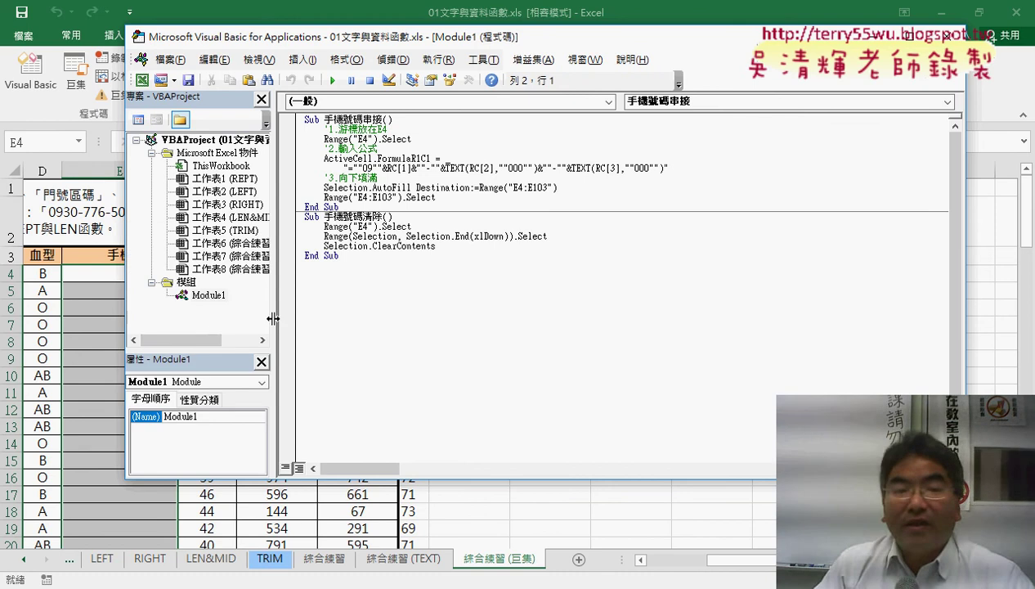
drag(272, 319, 316, 320)
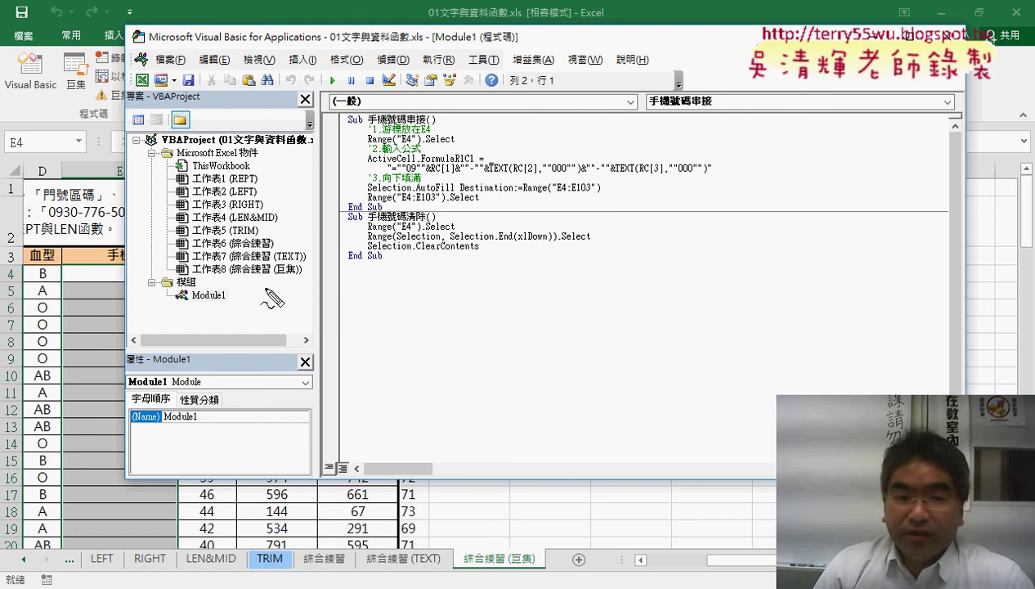
drag(222, 310, 232, 320)
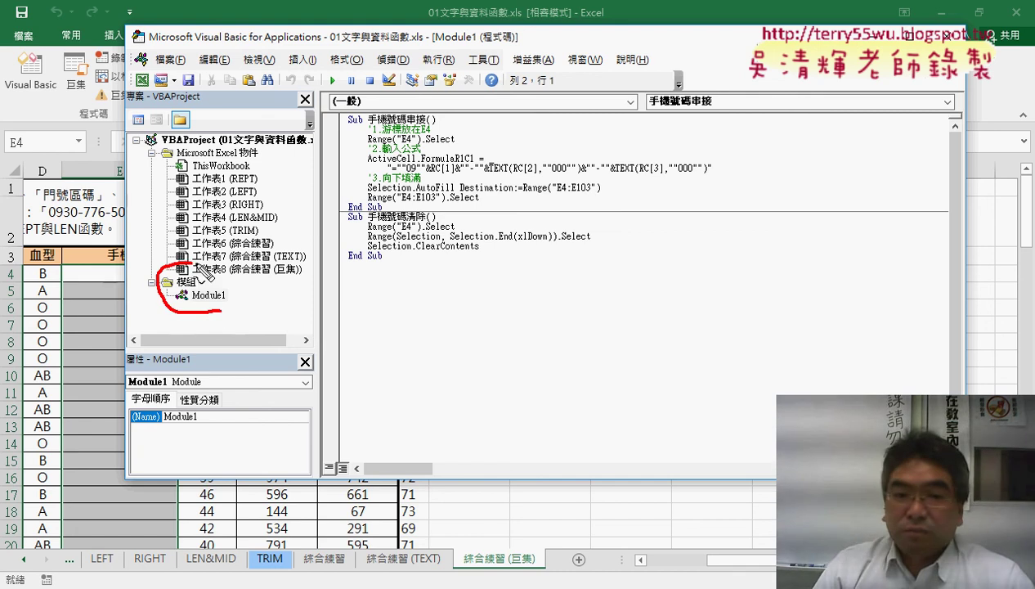
mouse_move(276, 177)
mouse_down()
mouse_move(214, 272)
mouse_move(224, 237)
mouse_up()
drag(212, 273, 254, 263)
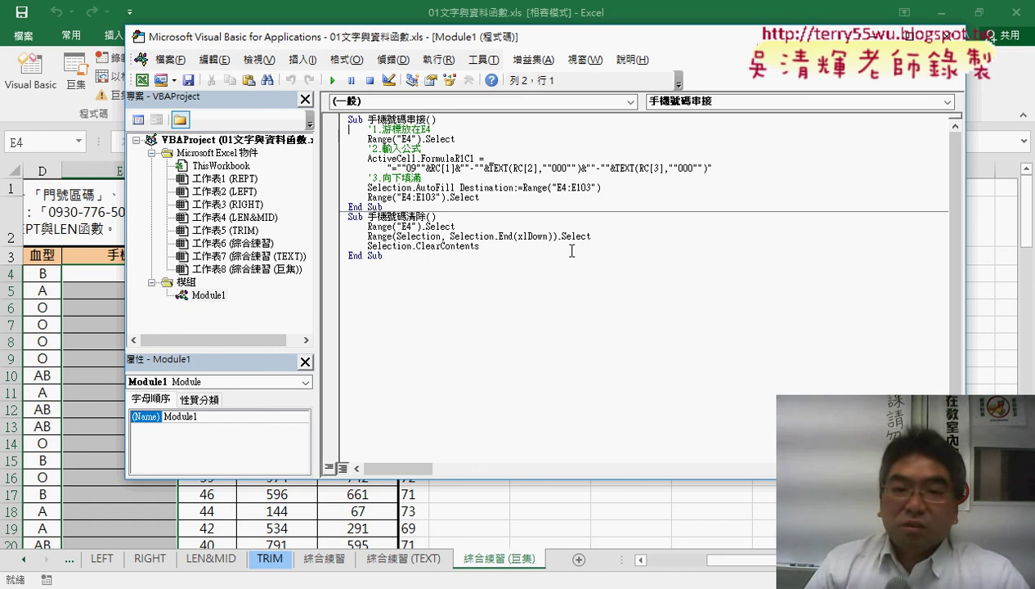
click(950, 60)
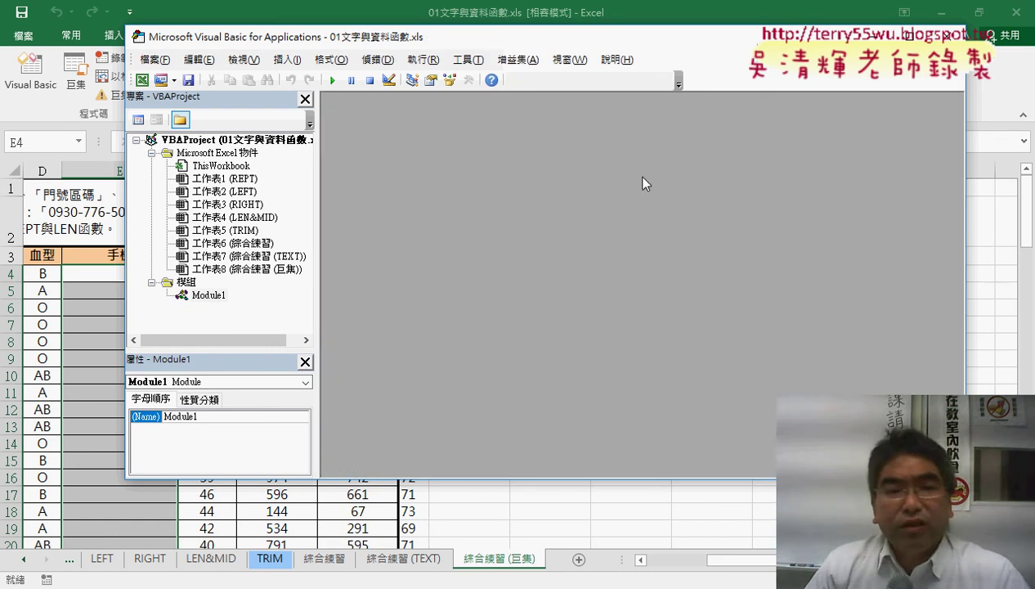
- Open and close Module1's code, then close the project tree and properties panes
double_click(205, 296)
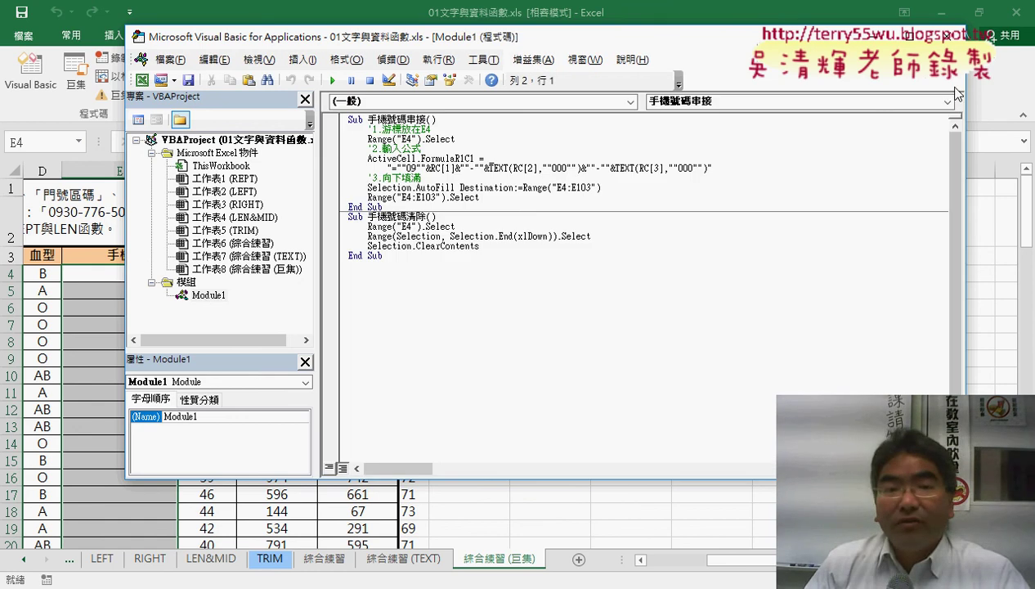
click(950, 60)
click(305, 99)
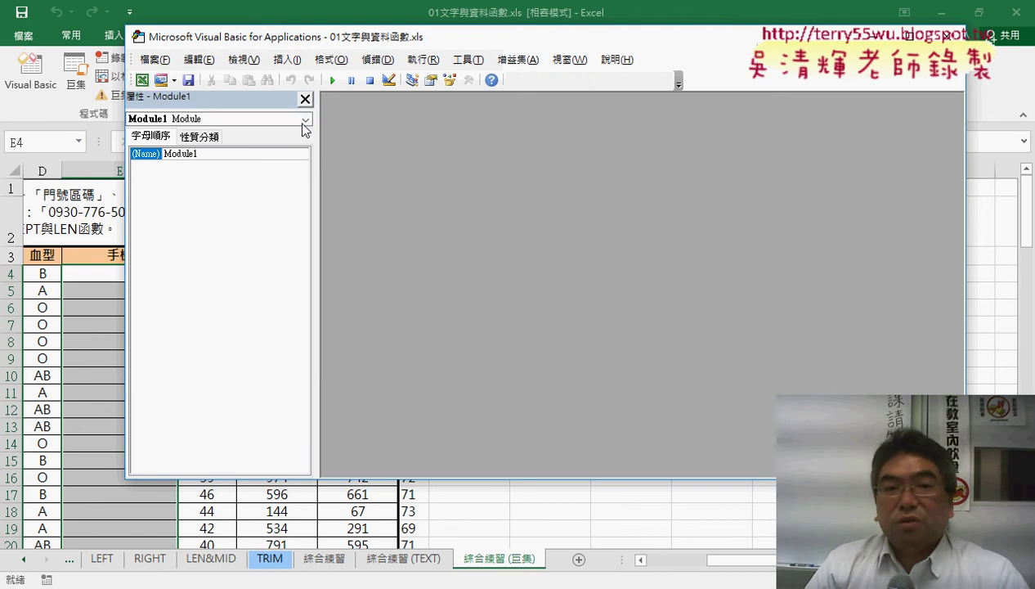
click(305, 99)
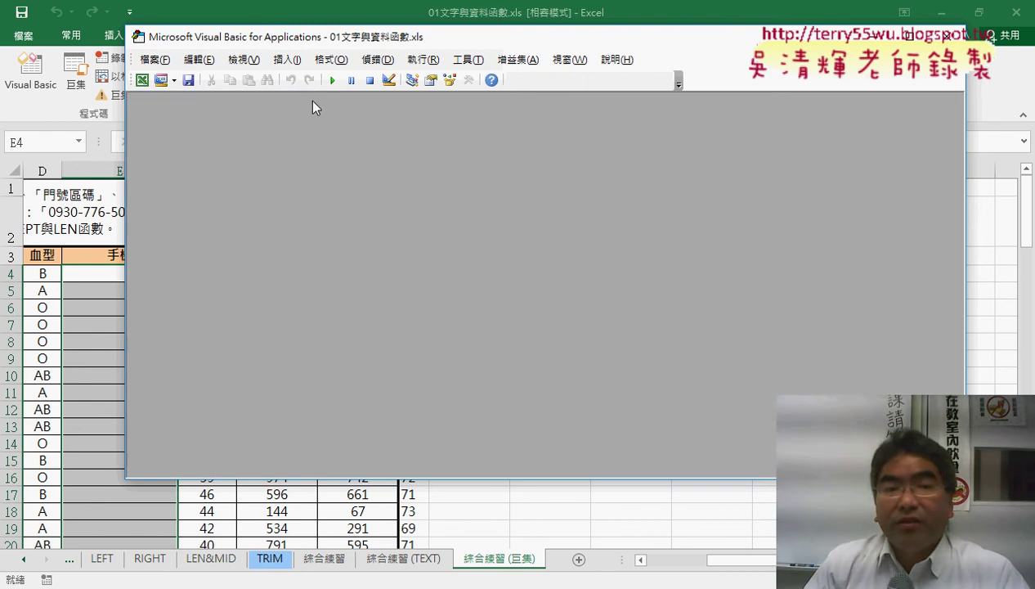
- Reshow Project Explorer and Properties from View, enlarge the tree, then close Properties
click(243, 59)
click(276, 253)
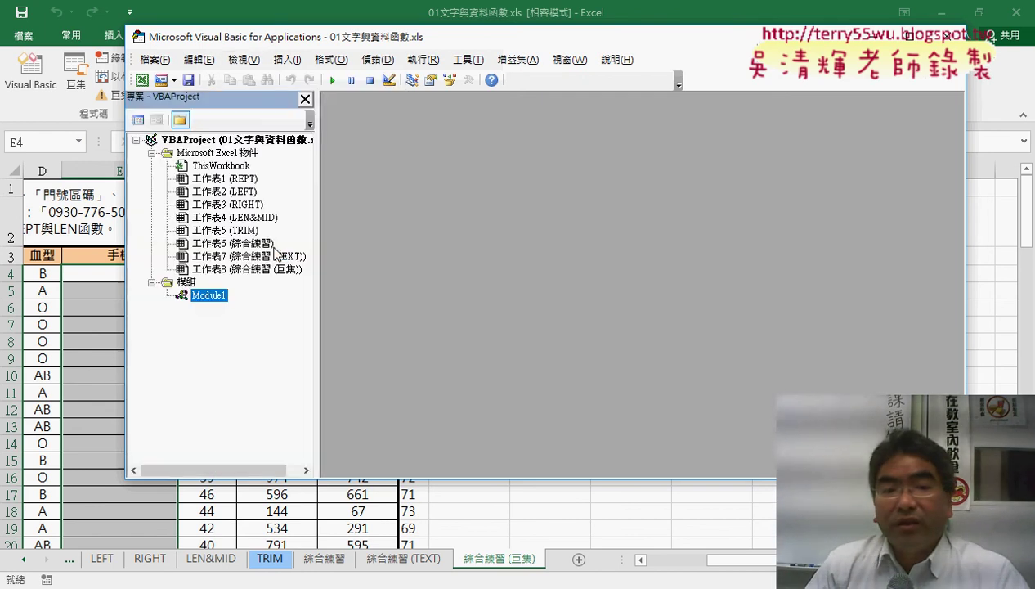
click(243, 60)
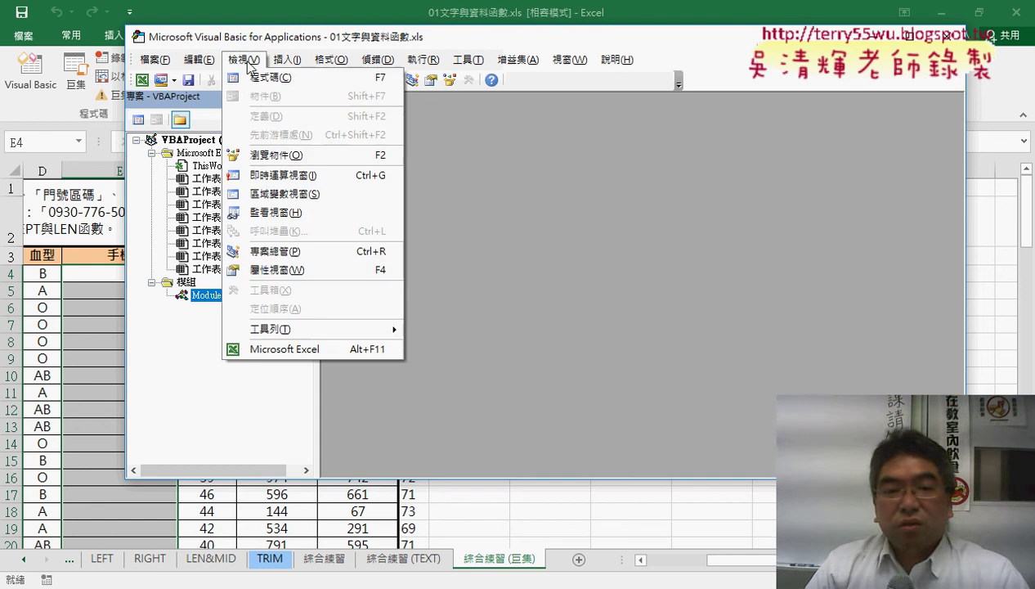
click(273, 267)
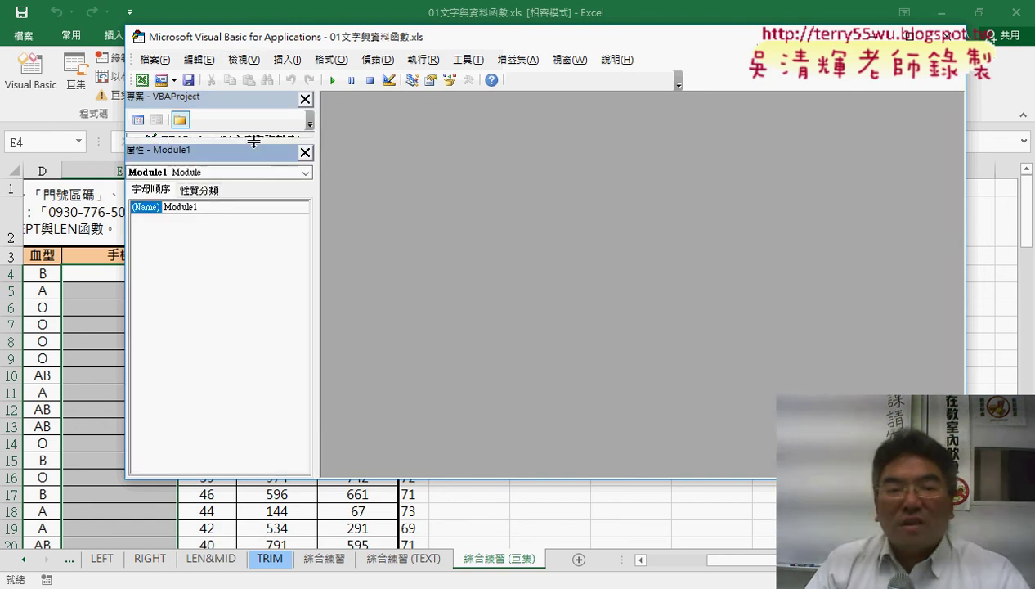
drag(254, 140, 250, 342)
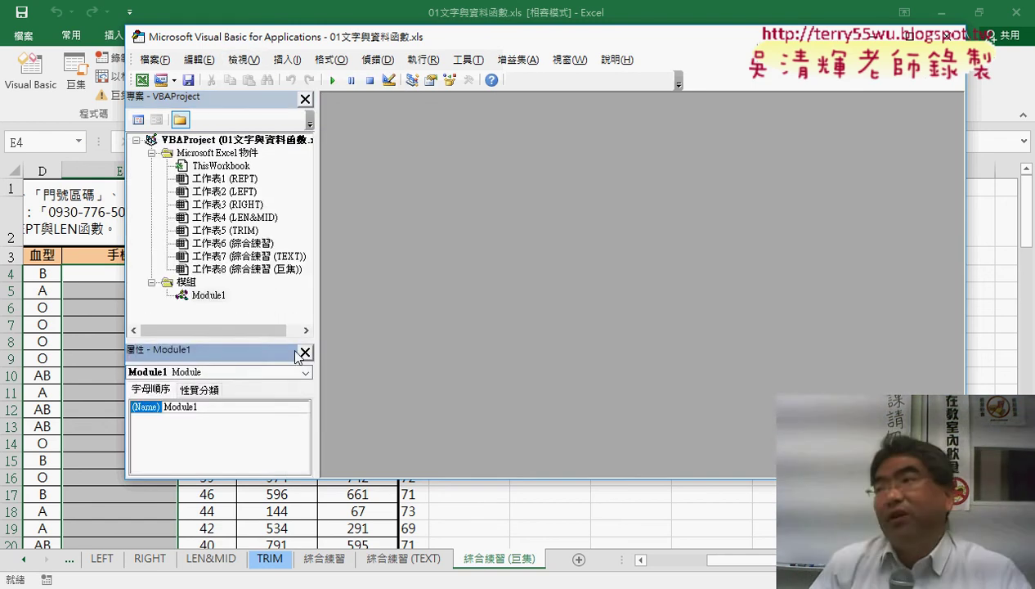
click(303, 352)
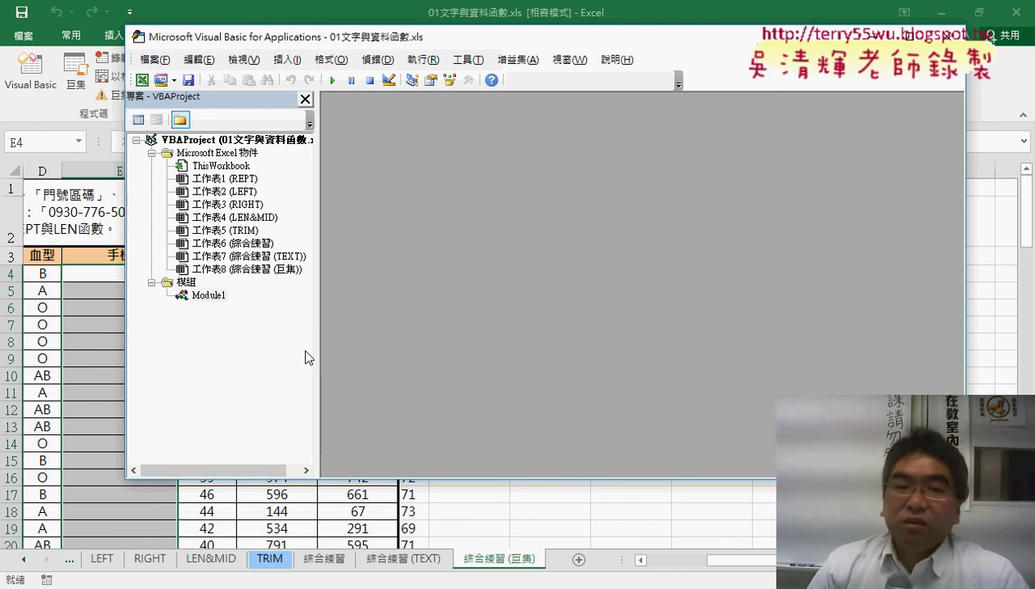
- Open Module1's code from the project tree
click(197, 295)
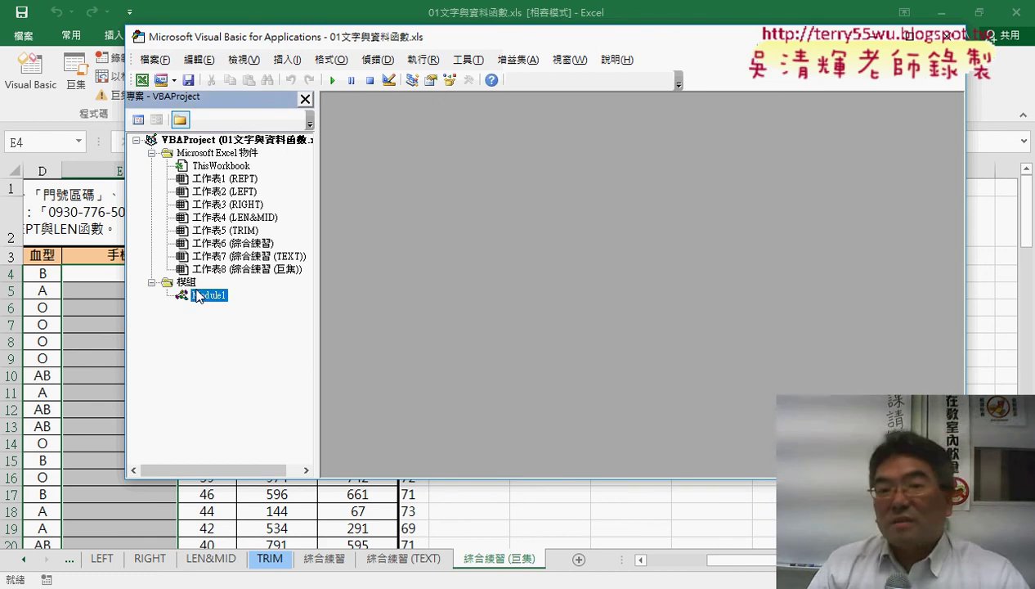
double_click(197, 295)
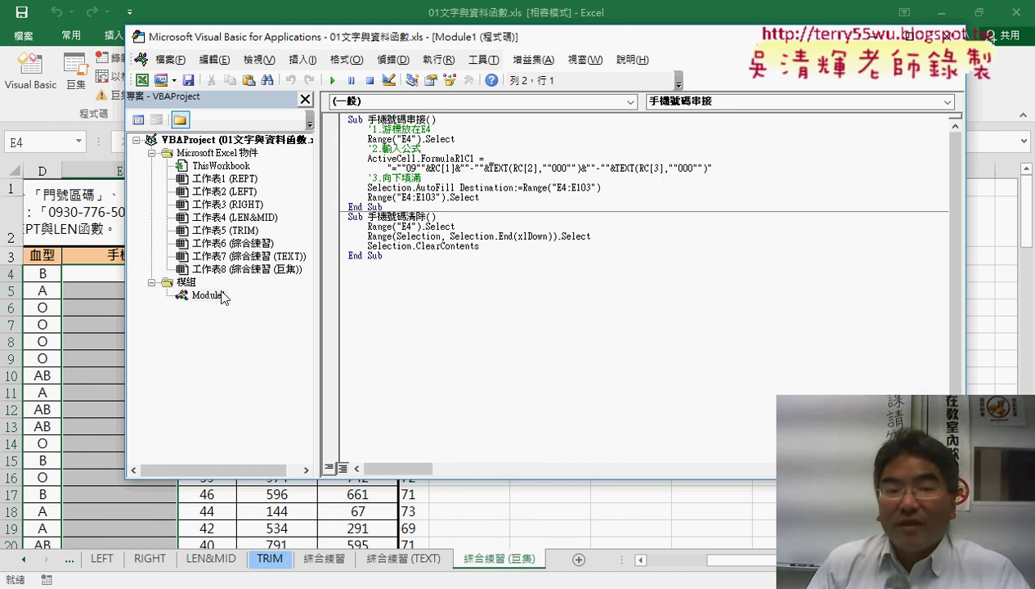
click(212, 296)
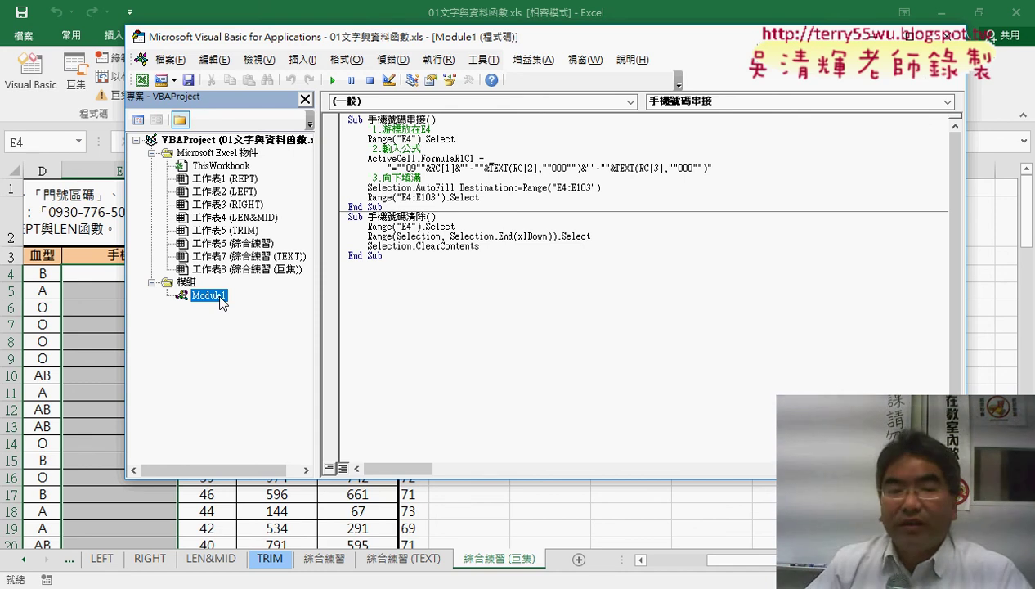
- Insert a new empty Module2 from the project tree's context menu and select it
right_click(189, 283)
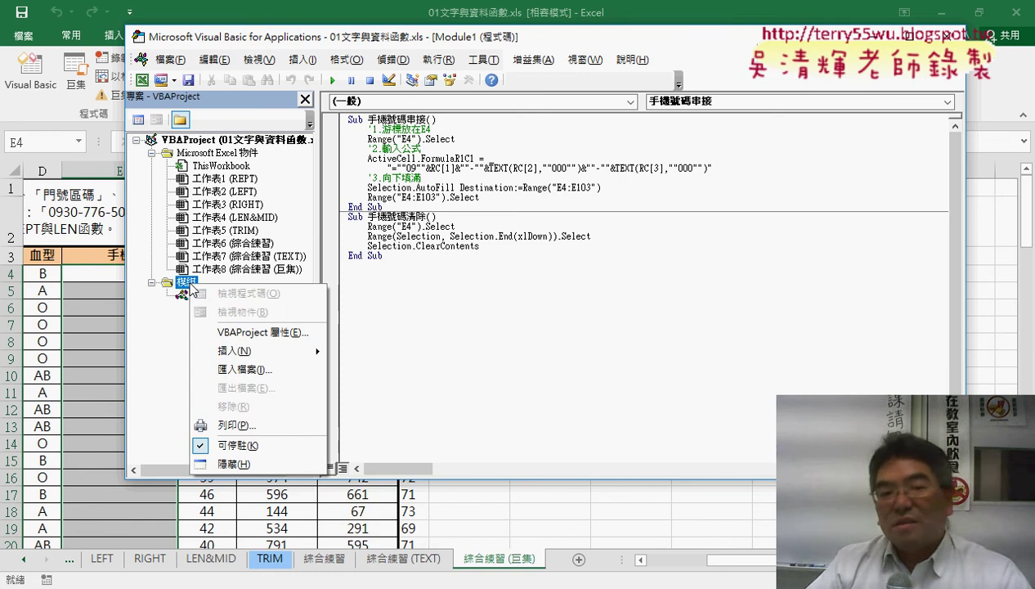
right_click(195, 243)
mouse_move(240, 309)
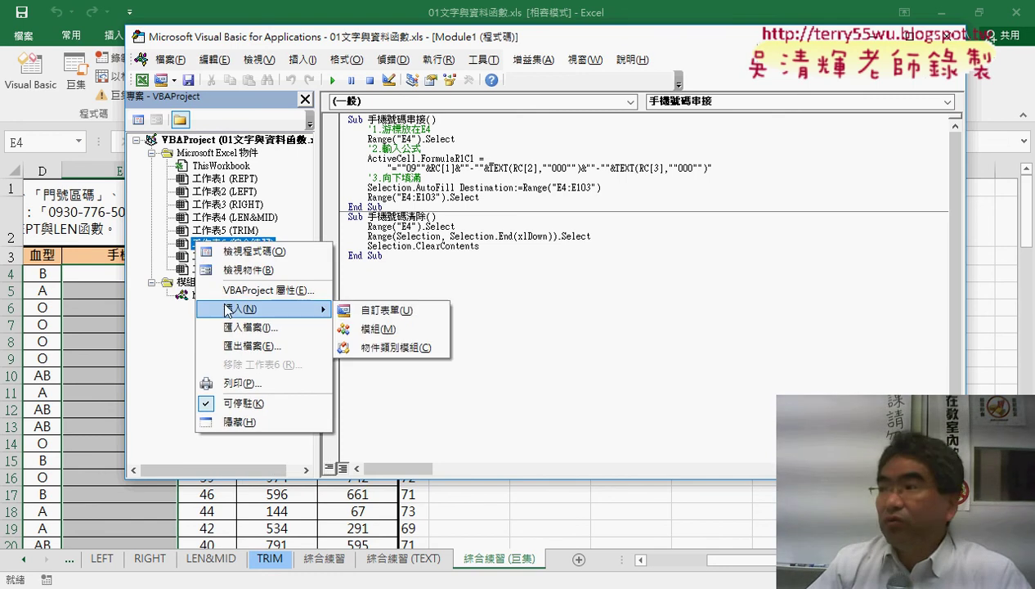
click(392, 332)
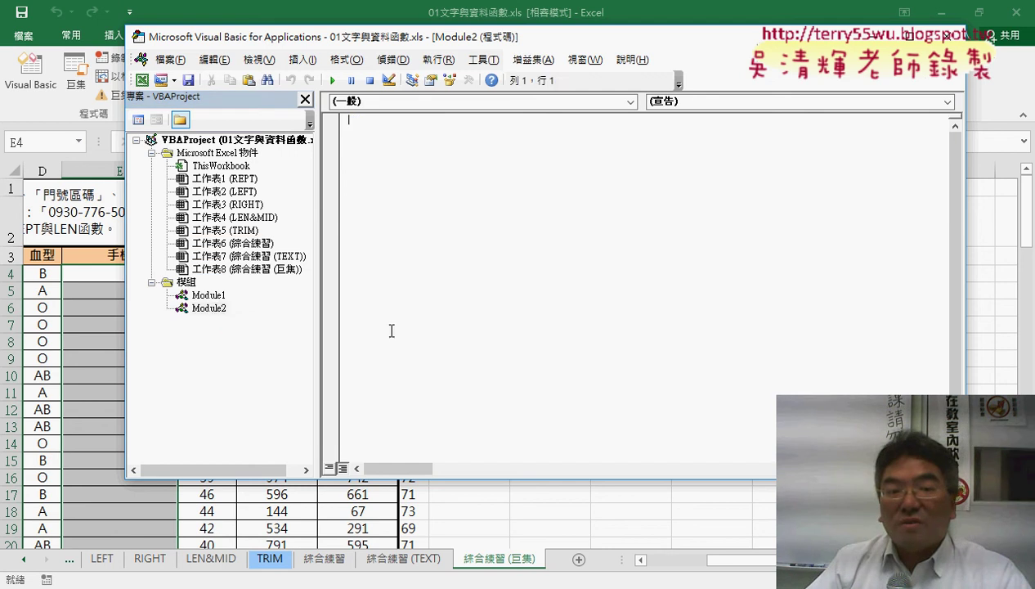
click(210, 310)
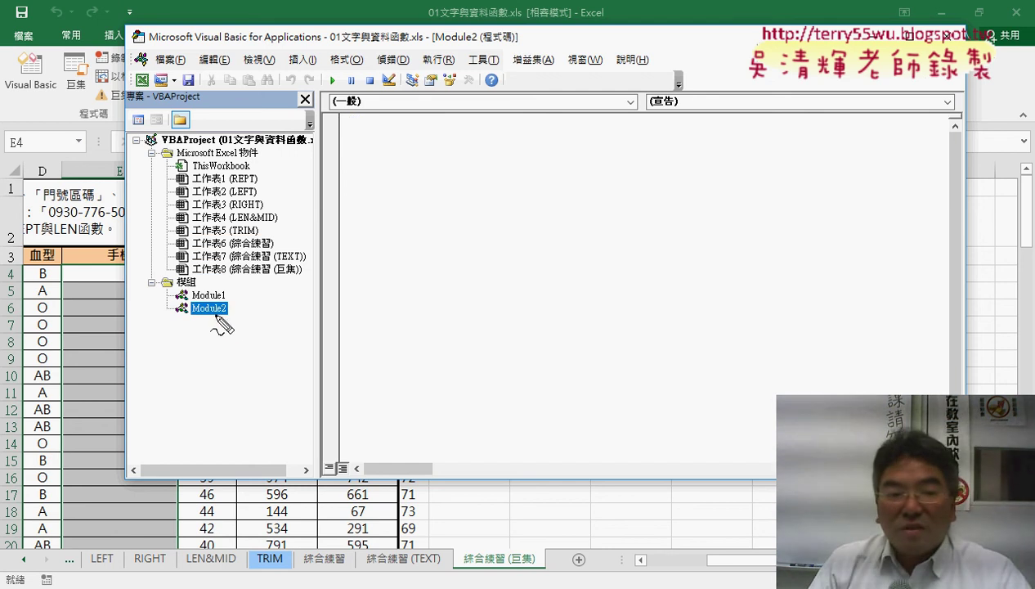
mouse_move(227, 319)
mouse_down()
mouse_move(189, 318)
mouse_move(231, 320)
mouse_up()
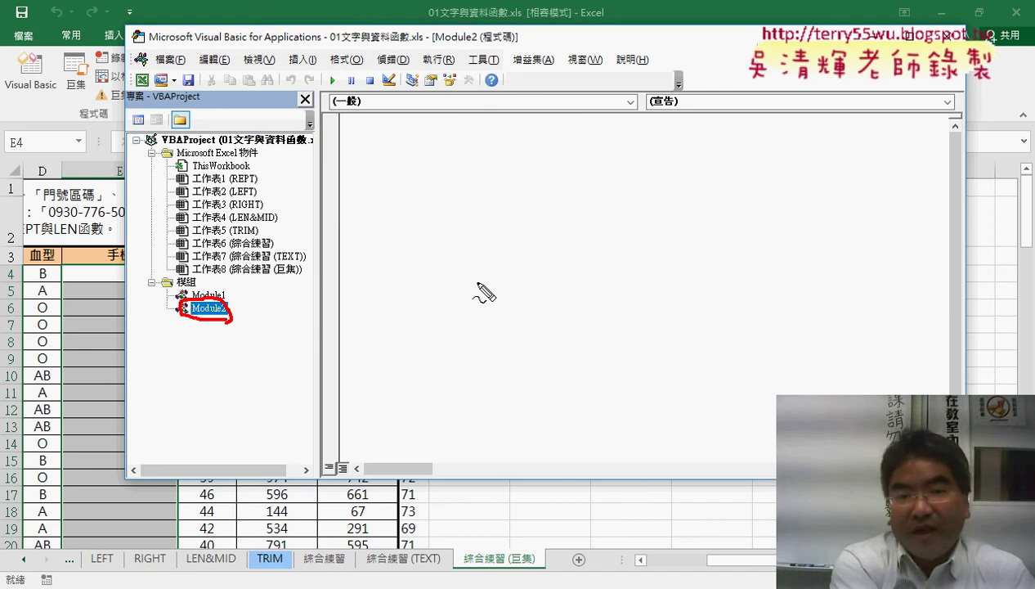
key(Escape)
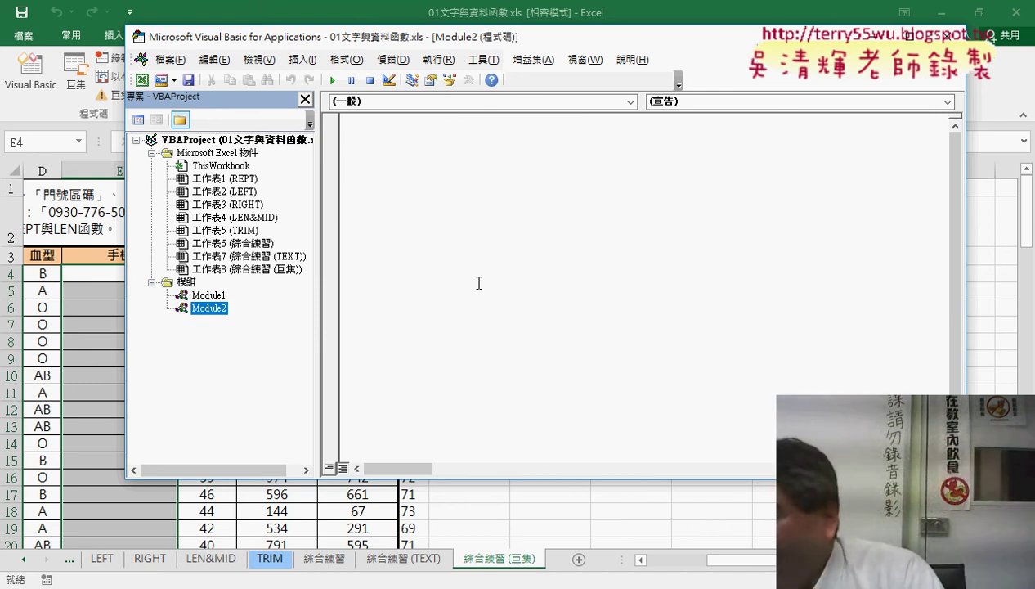